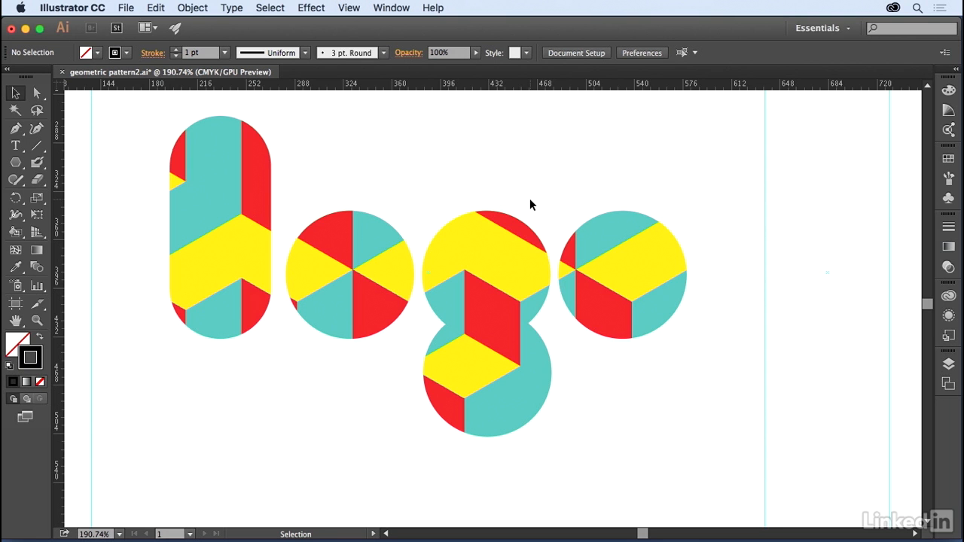
# Draw a six-sided polygon about 194 pt wide and 168 pt high inside the empty guide square beside the logo.
pyautogui.press('a')
pyautogui.press('super+0')
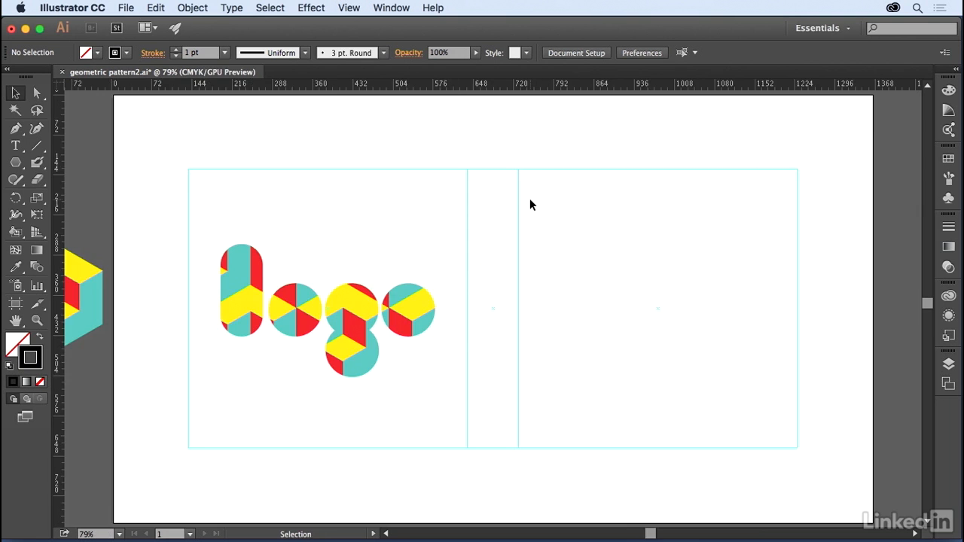
pyautogui.moveTo(117, 228); pyautogui.dragTo(244, 229)
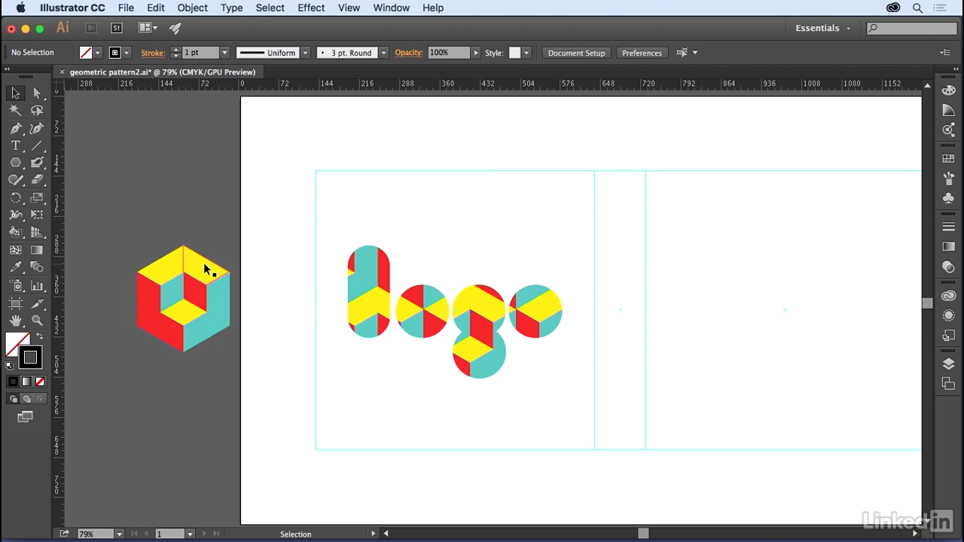
pyautogui.click(16, 163)
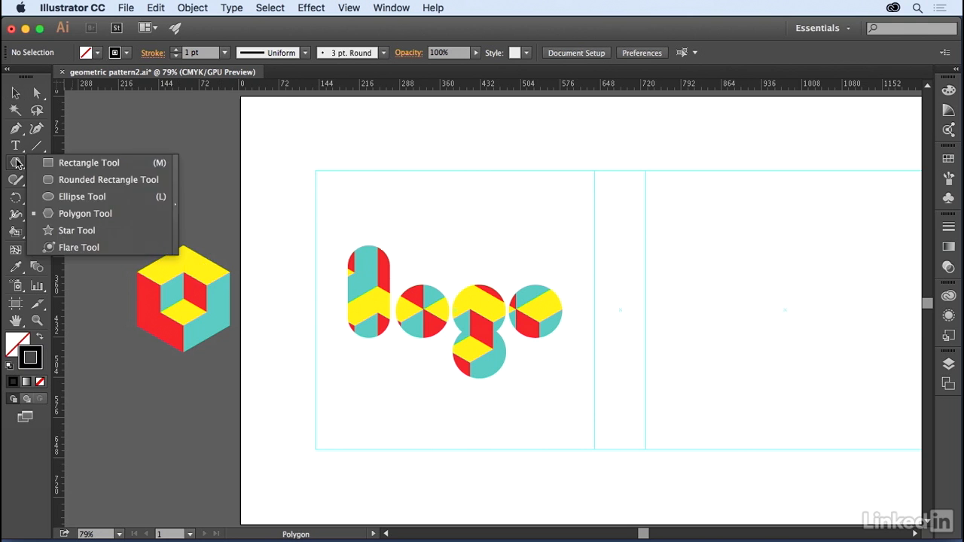
pyautogui.click(75, 213)
pyautogui.press('space')
pyautogui.moveTo(749, 280); pyautogui.dragTo(600, 314)
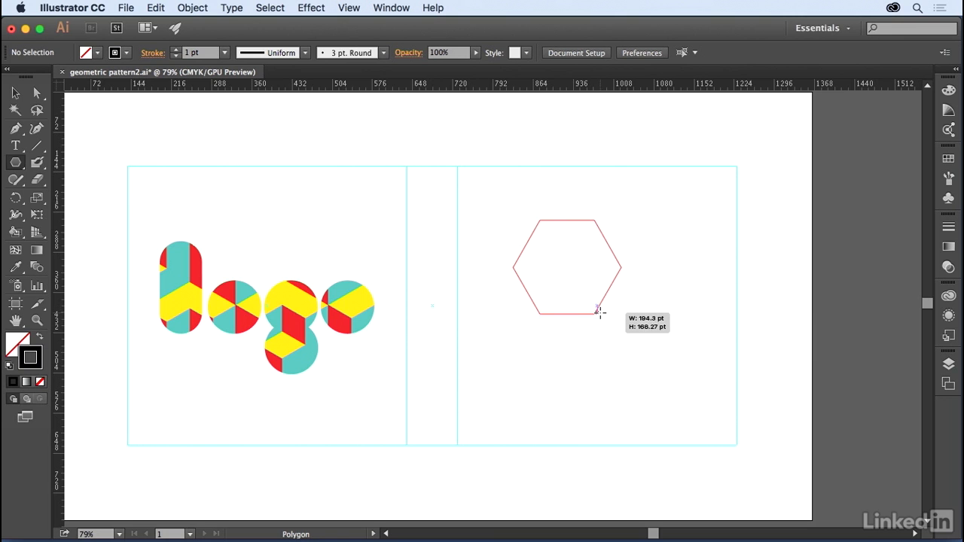
pyautogui.moveTo(600, 312); pyautogui.dragTo(600, 312)
pyautogui.press('Up')
pyautogui.press('Up')
pyautogui.press('Down')
pyautogui.press('Down')
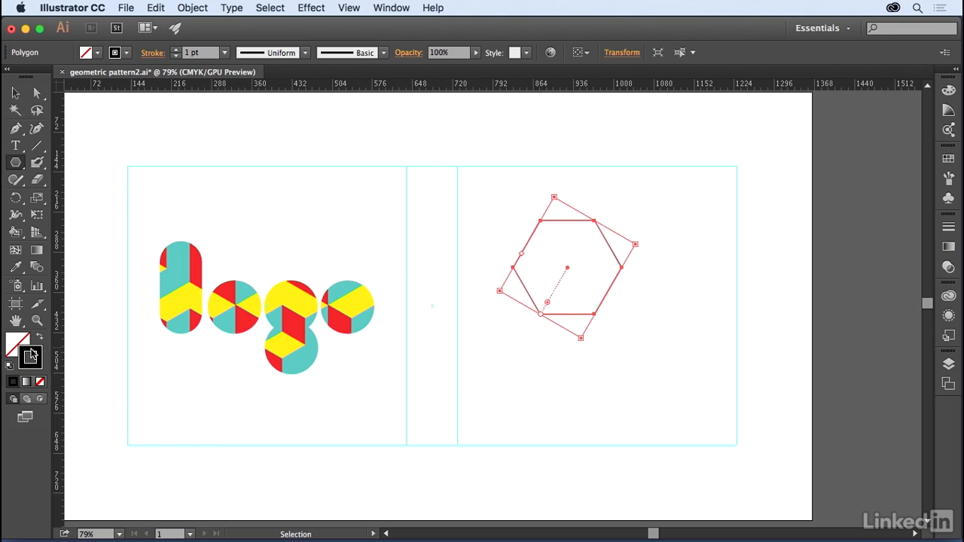
# Rotate the hexagon so a corner points straight up and add a concentric copy scaled uniformly to 50%.
pyautogui.click(15, 92)
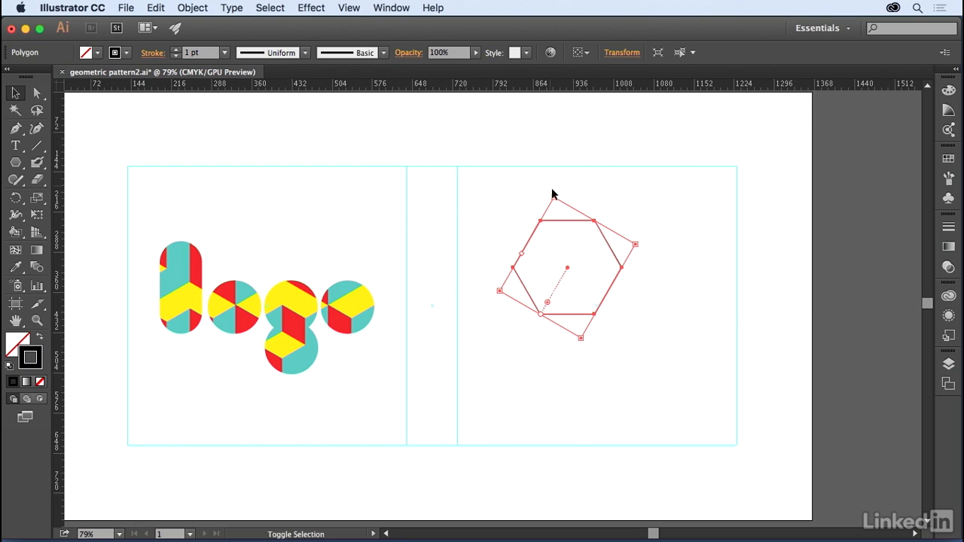
pyautogui.moveTo(553, 192); pyautogui.dragTo(650, 243)
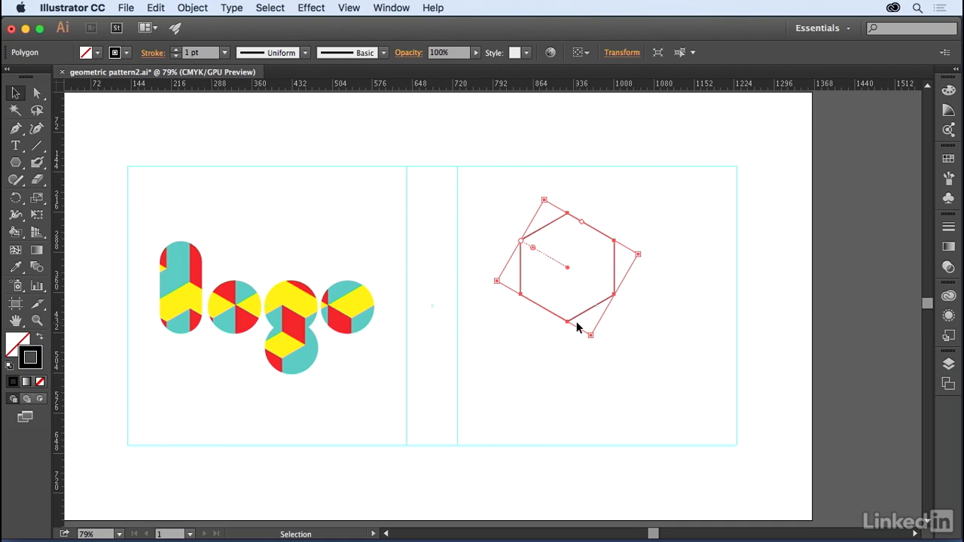
pyautogui.doubleClick(37, 200)
pyautogui.moveTo(448, 130); pyautogui.dragTo(332, 136)
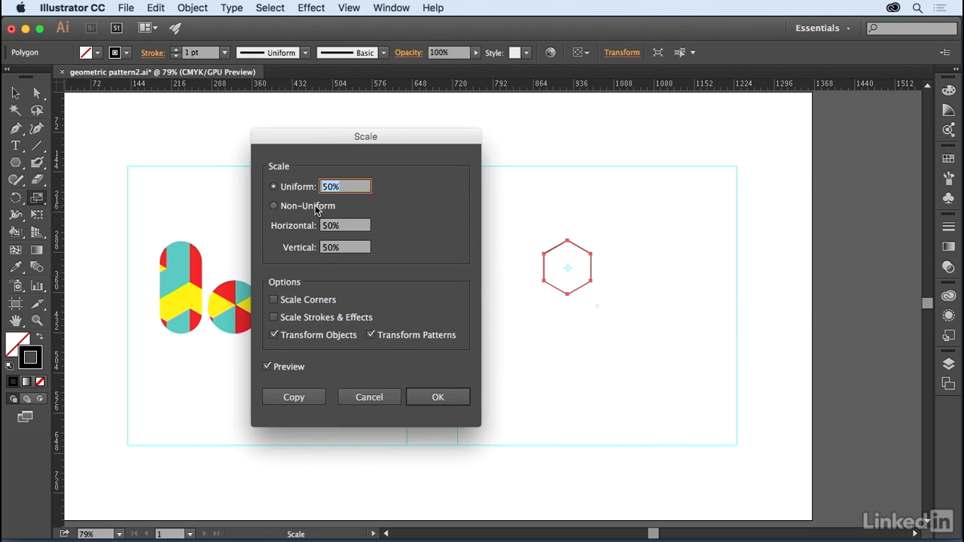
pyautogui.click(296, 396)
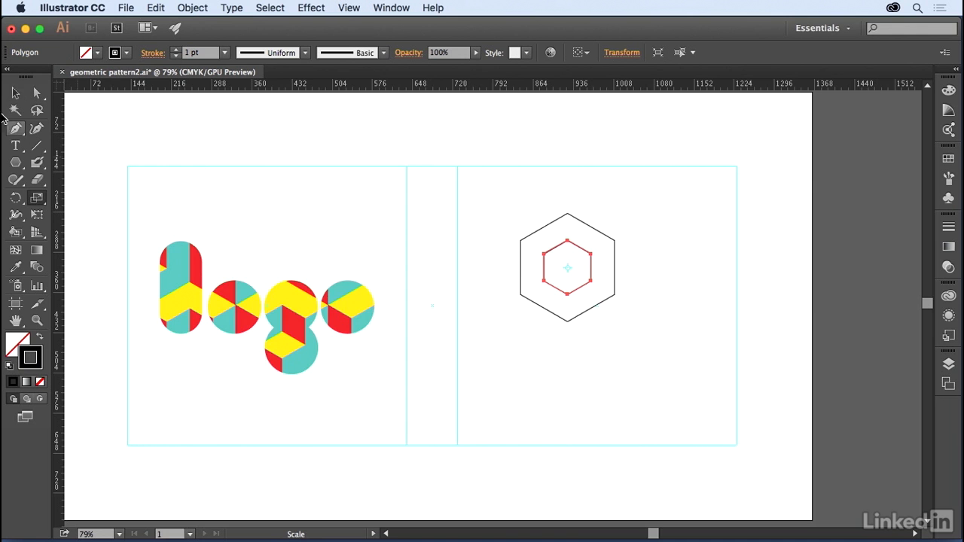
# Draw a vertical line through the hexagons' center, spanning the outer hexagon from its top corner to its bottom corner.
pyautogui.click(36, 146)
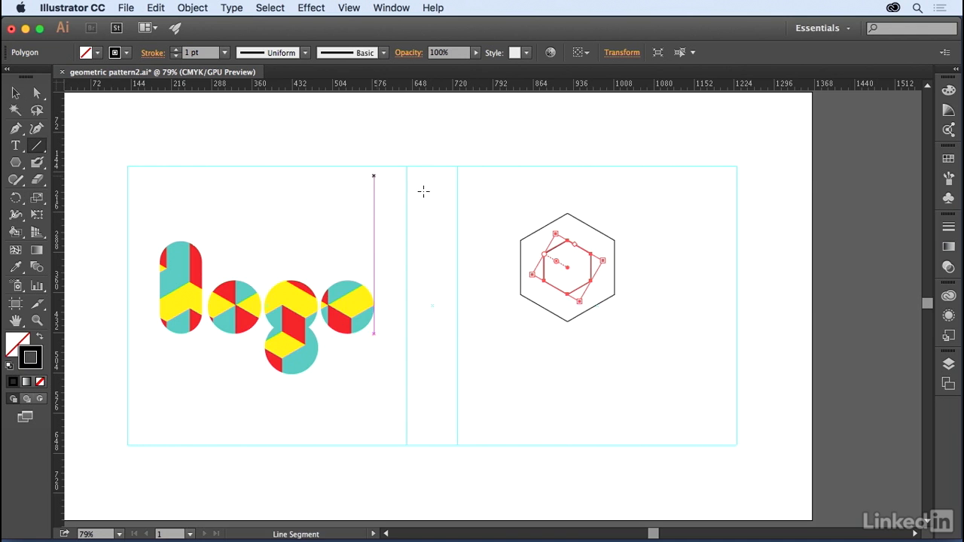
pyautogui.press('super+space')
pyautogui.moveTo(489, 182); pyautogui.dragTo(649, 360)
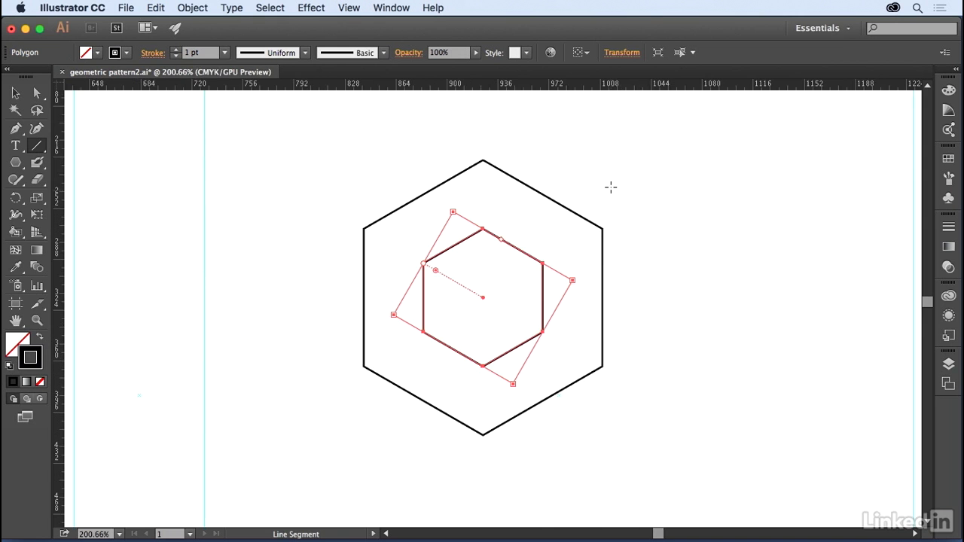
pyautogui.press('super')
pyautogui.keyDown('super'); pyautogui.click(606, 177); pyautogui.keyUp('super')
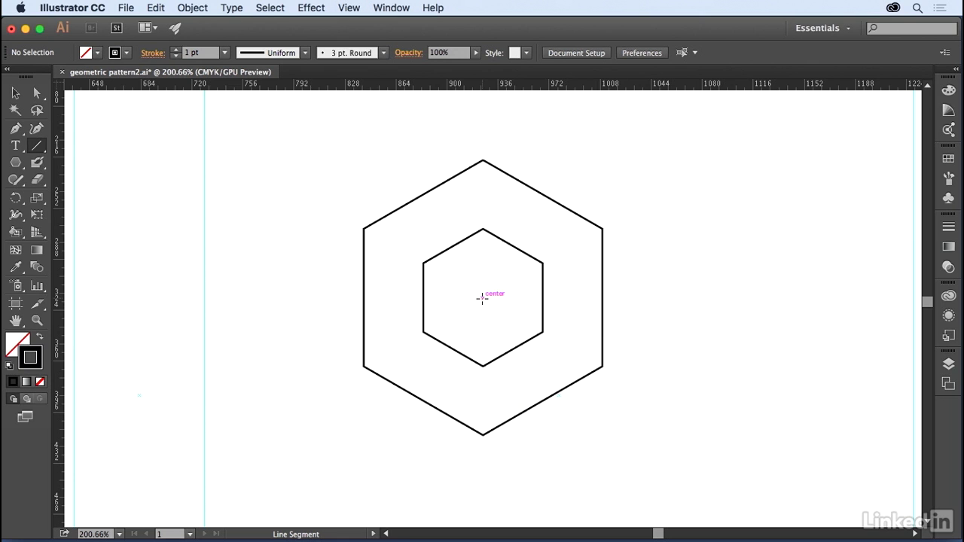
pyautogui.moveTo(482, 298); pyautogui.dragTo(482, 160)
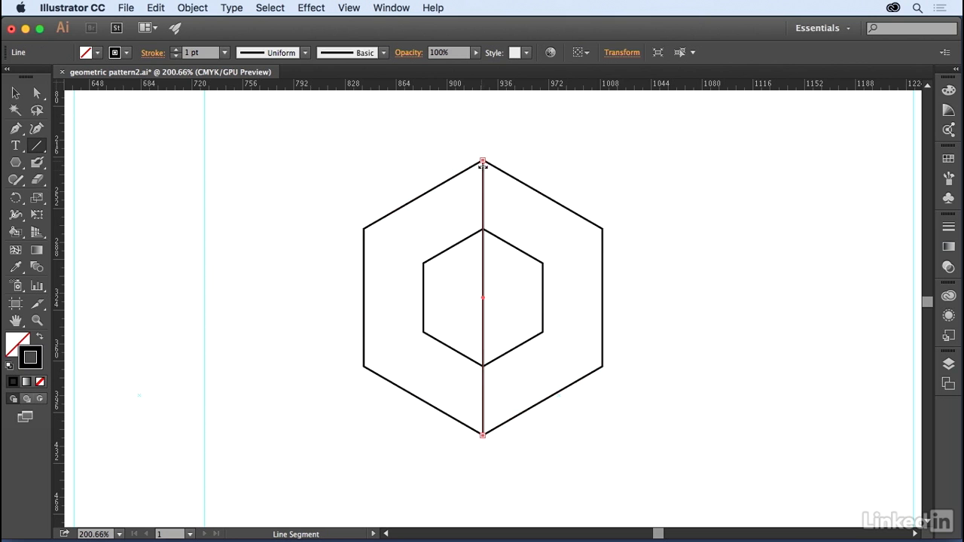
# Make a copy of the line rotated 60° and repeat the transformation once to connect all opposite corners.
pyautogui.doubleClick(18, 199)
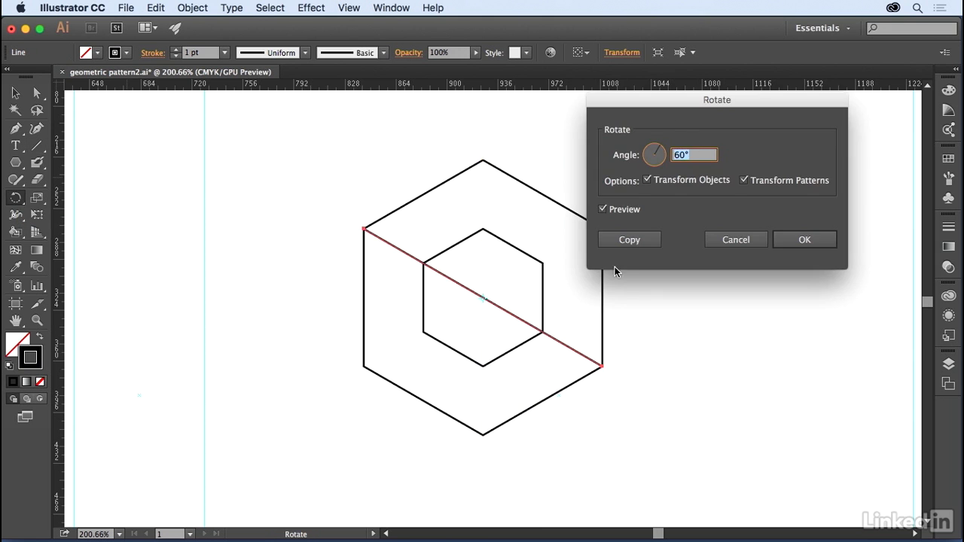
pyautogui.click(629, 240)
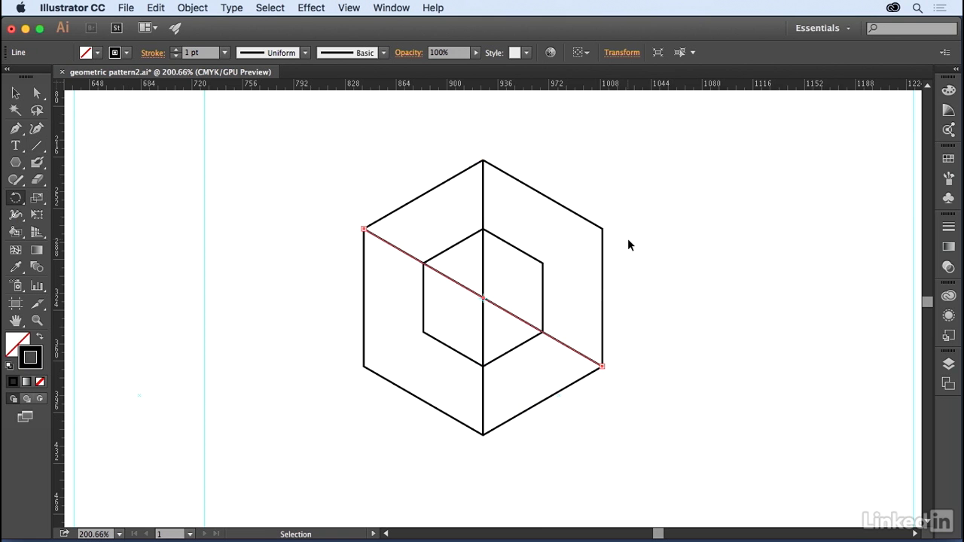
pyautogui.press('super+d')
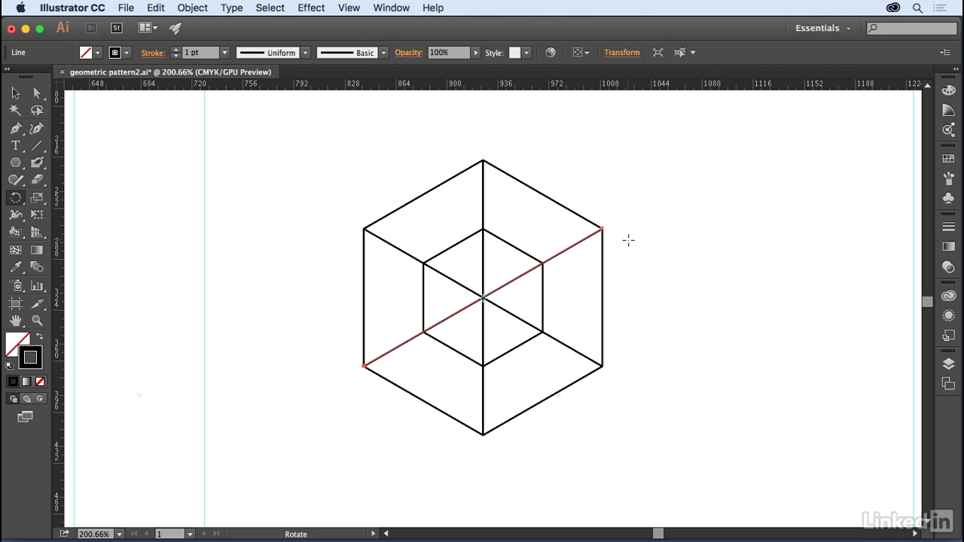
# Convert both hexagons and the three diagonal lines into a Live Paint group.
pyautogui.click(15, 93)
pyautogui.moveTo(329, 138); pyautogui.dragTo(650, 452)
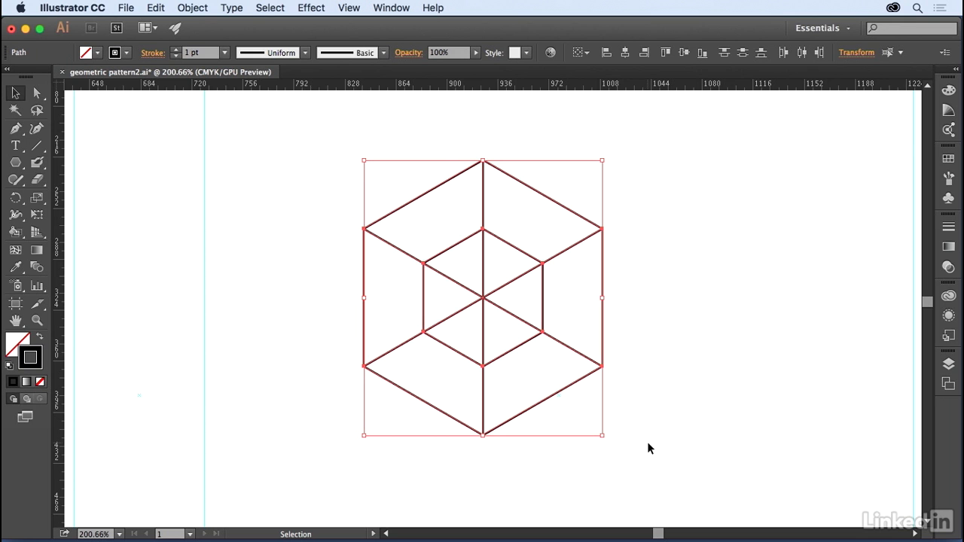
pyautogui.click(12, 233)
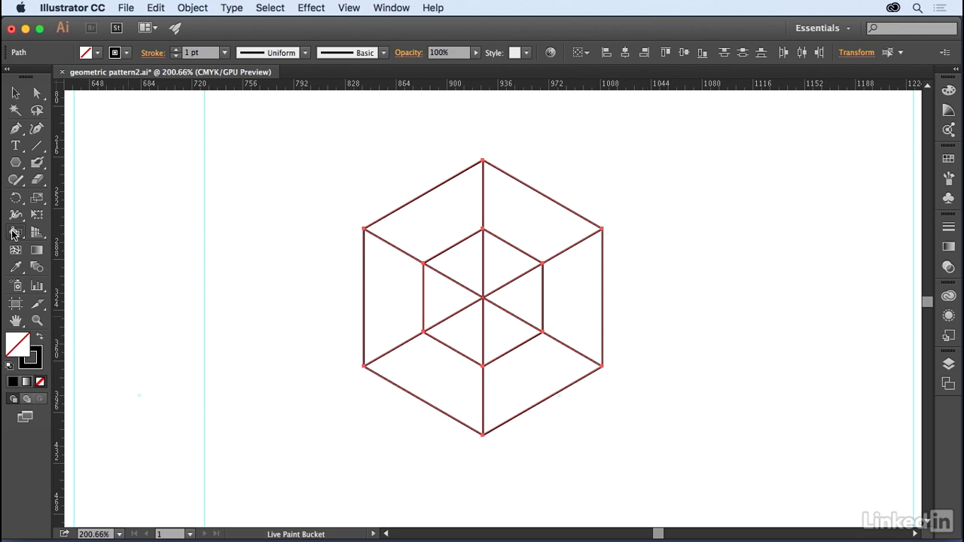
pyautogui.click(434, 234)
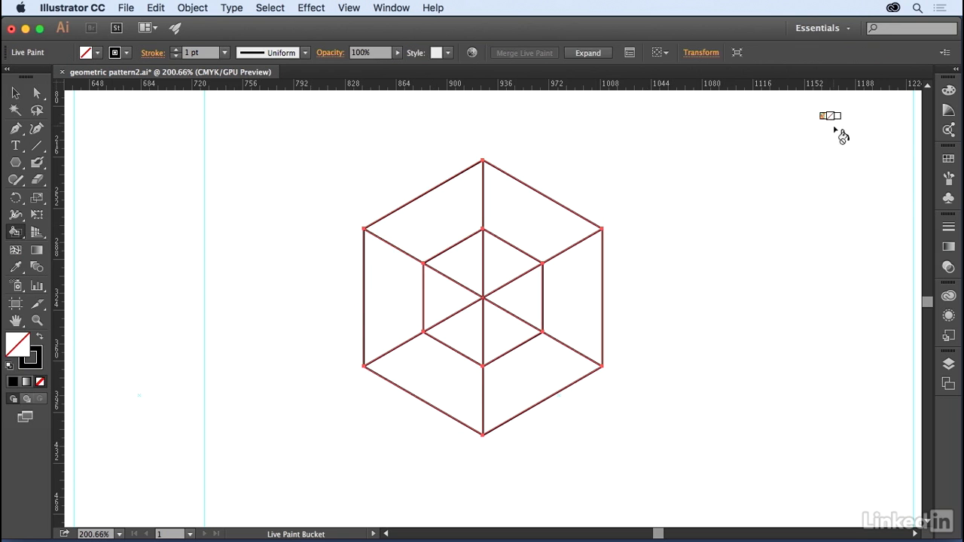
# Fill the two upper outer faces and the two lower inner triangles with the yellow swatch.
pyautogui.click(948, 159)
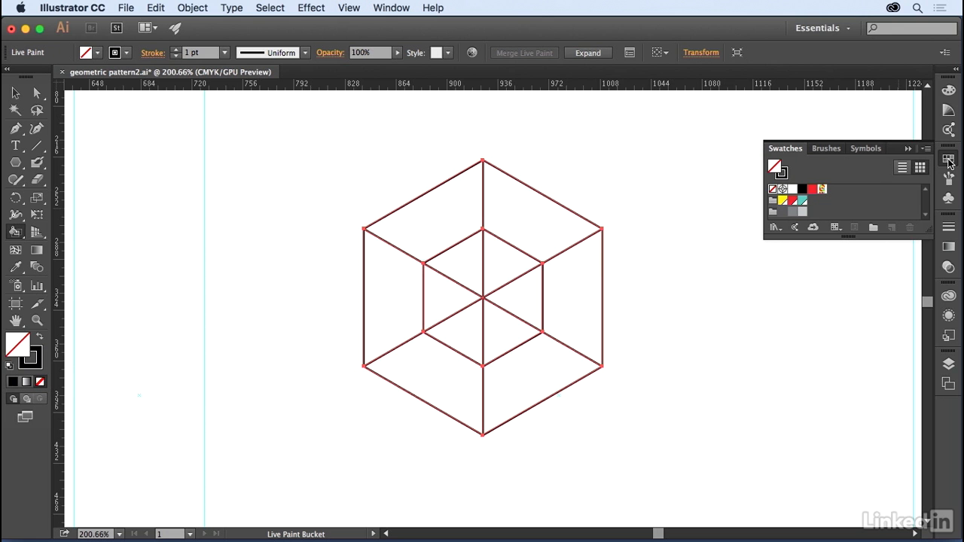
pyautogui.click(782, 200)
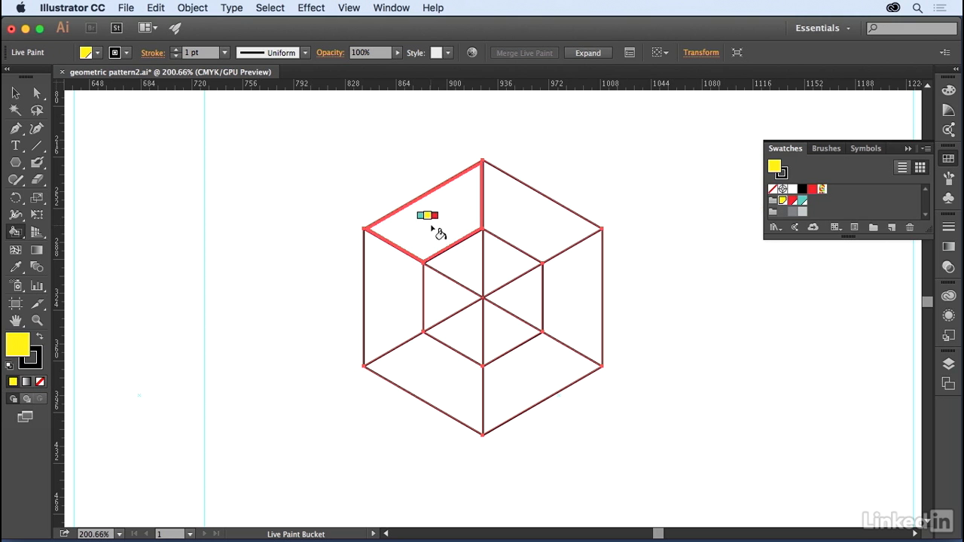
pyautogui.click(533, 218)
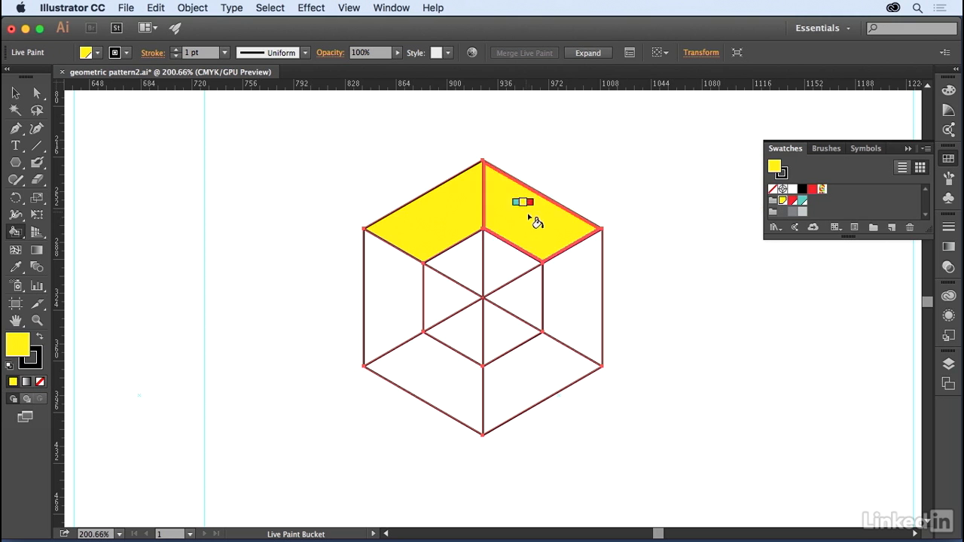
pyautogui.click(501, 330)
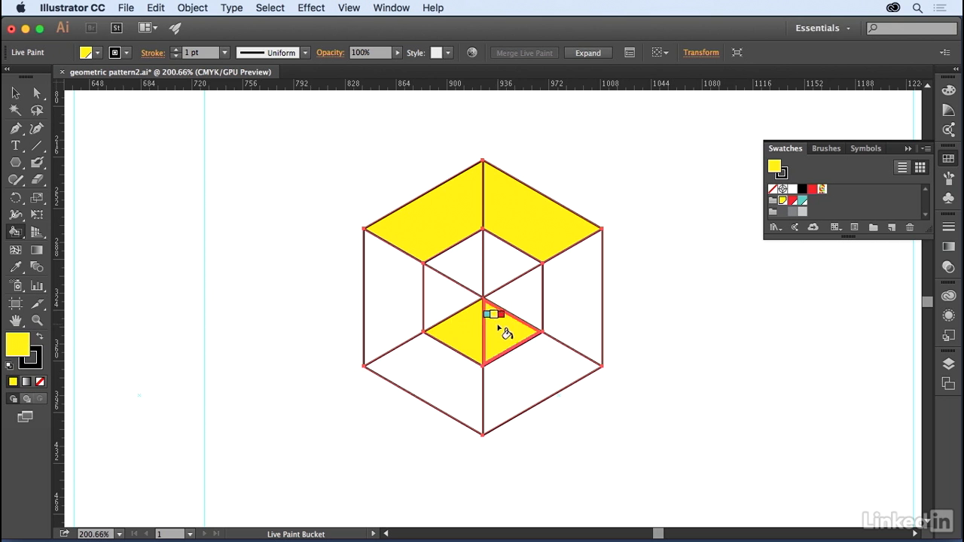
# Paint the two outer faces on the left and the upper-right inner triangles red.
pyautogui.press('Right')
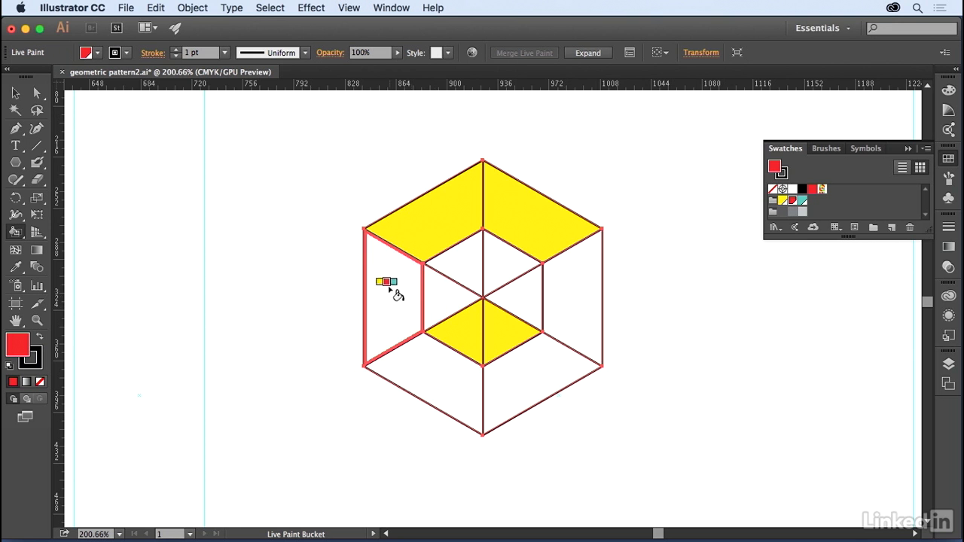
pyautogui.click(436, 380)
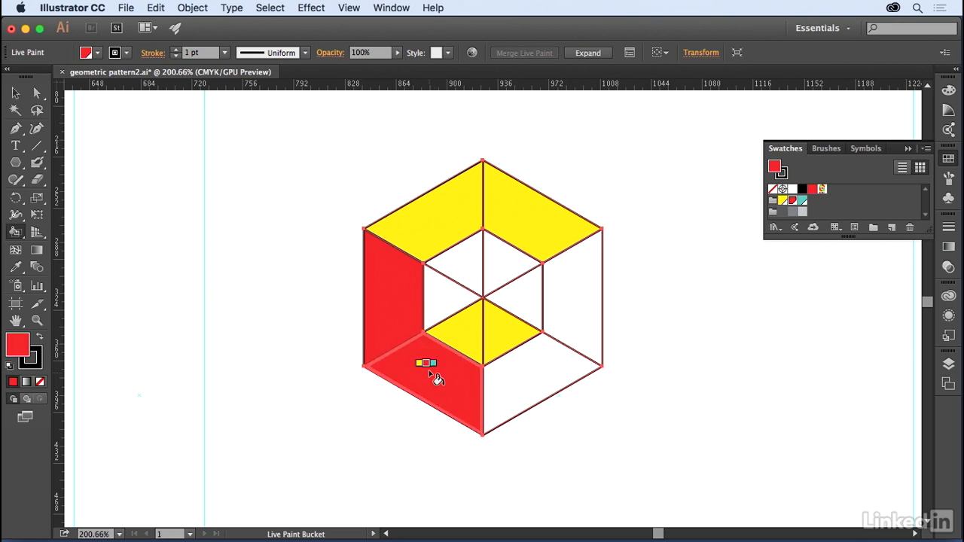
pyautogui.click(526, 301)
# Paint the upper-left inner triangles and the two outer faces on the right teal.
pyautogui.press('Right')
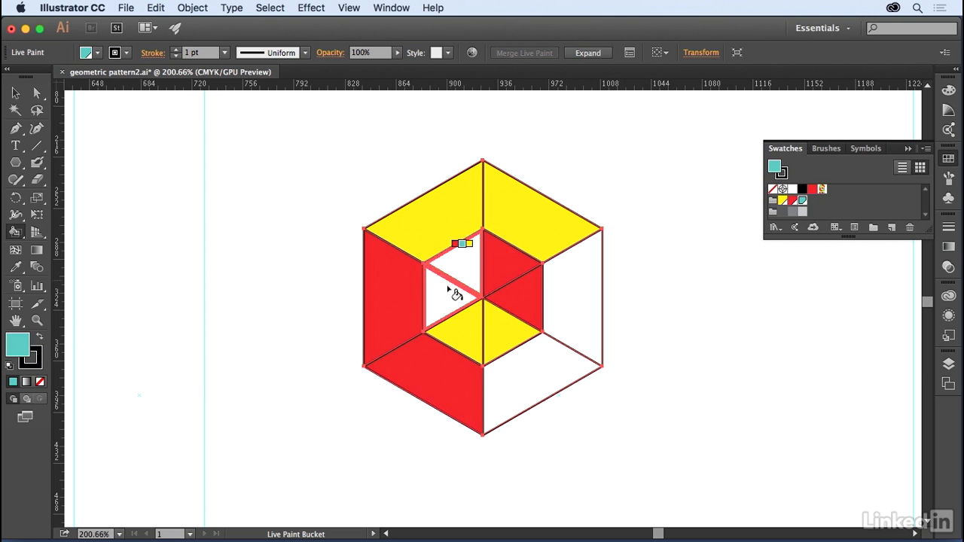
pyautogui.click(452, 282)
pyautogui.doubleClick(539, 369)
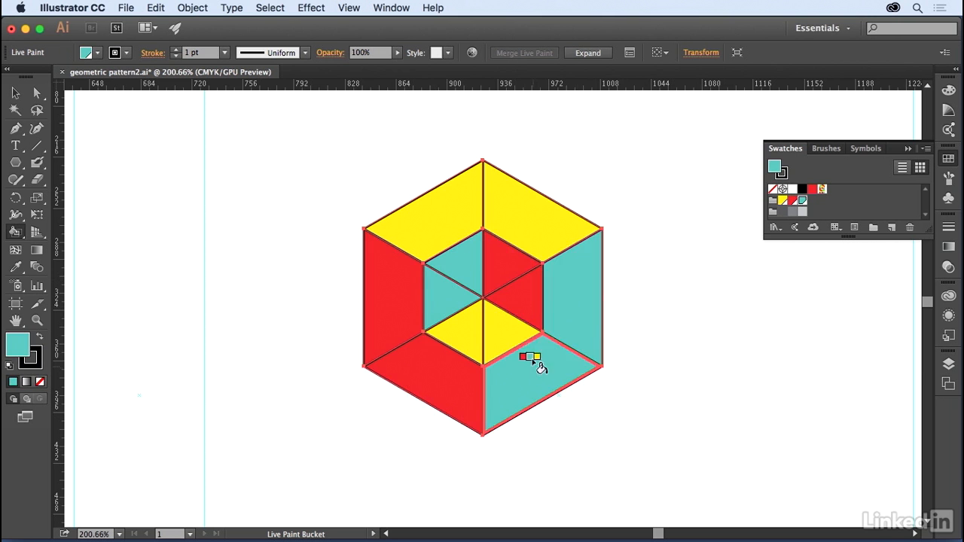
# Remove the stroke from the painted hexagon group.
pyautogui.click(16, 91)
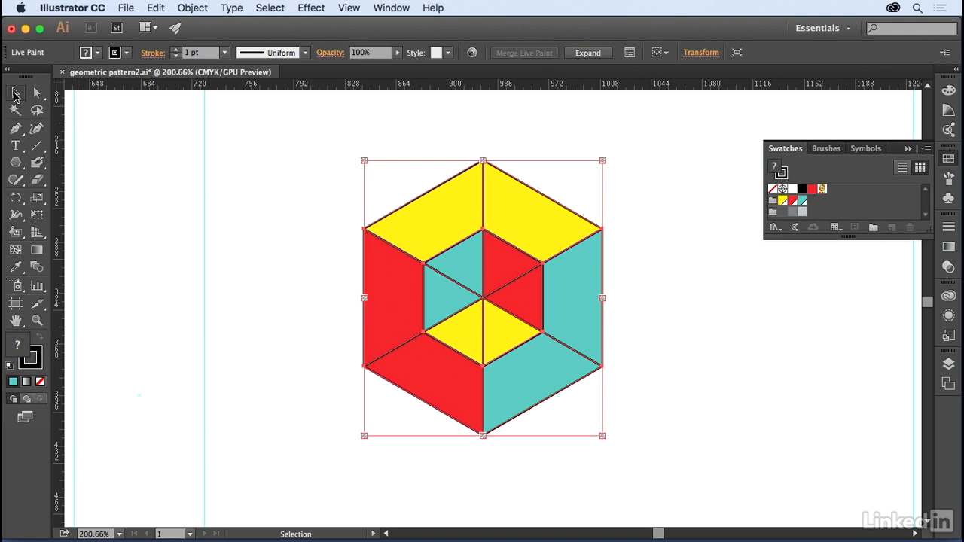
pyautogui.click(33, 358)
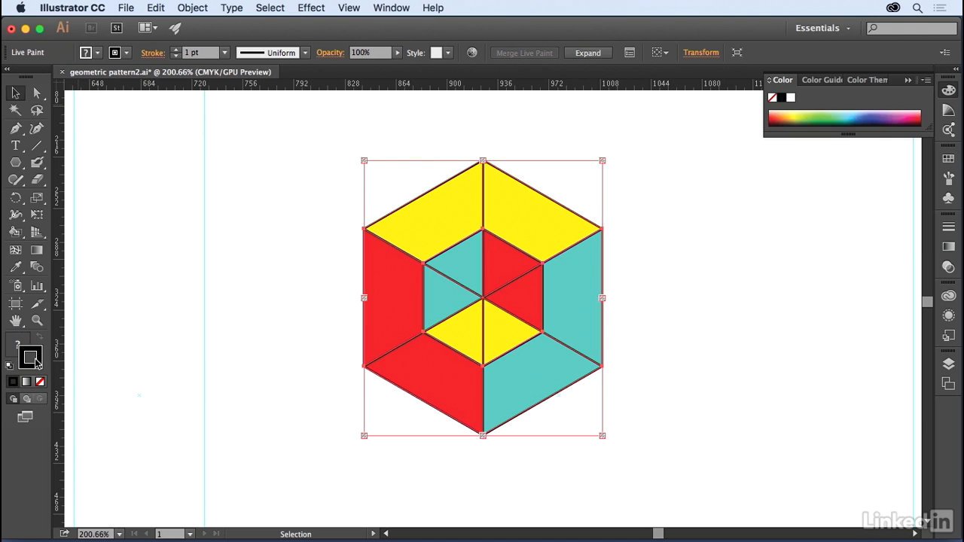
pyautogui.click(40, 382)
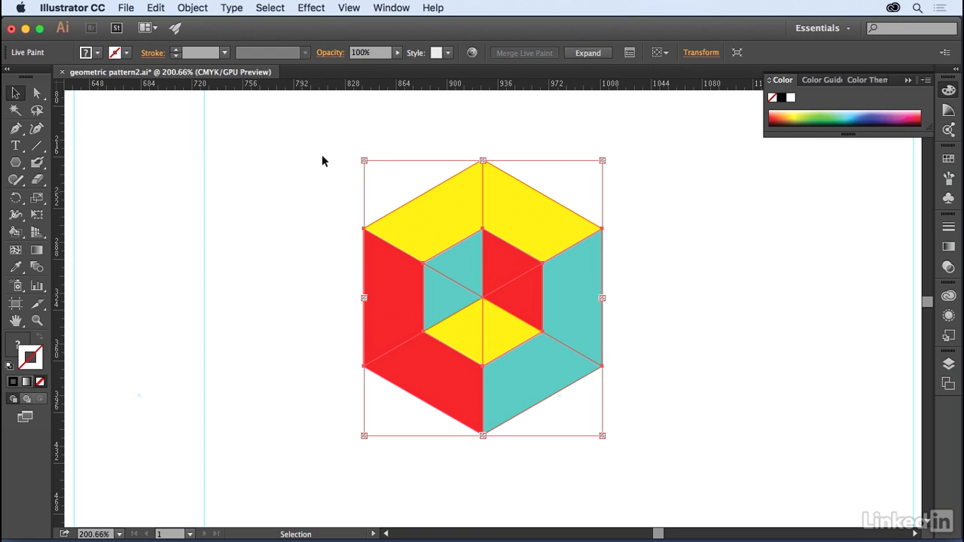
# Expand the Live Paint group with Object, Fill and Stroke included.
pyautogui.click(192, 8)
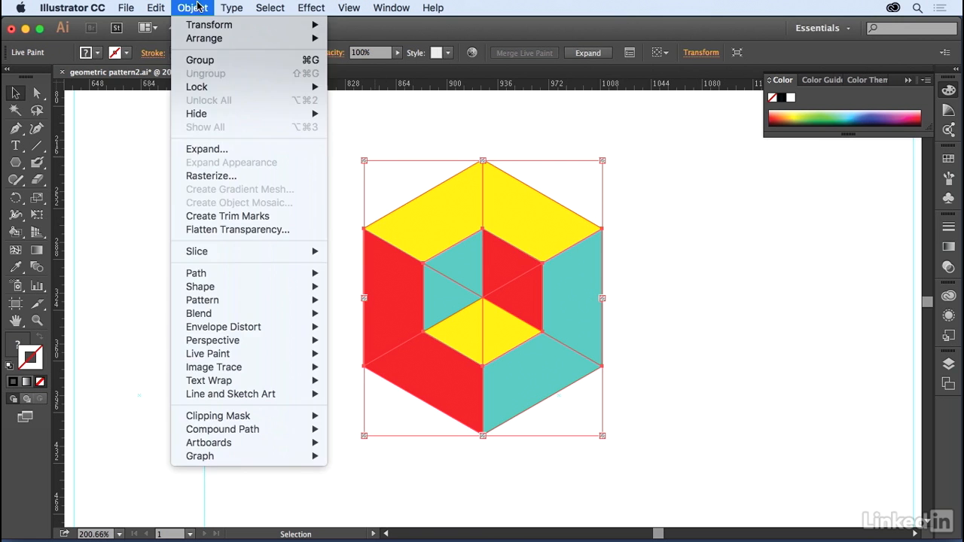
pyautogui.click(239, 148)
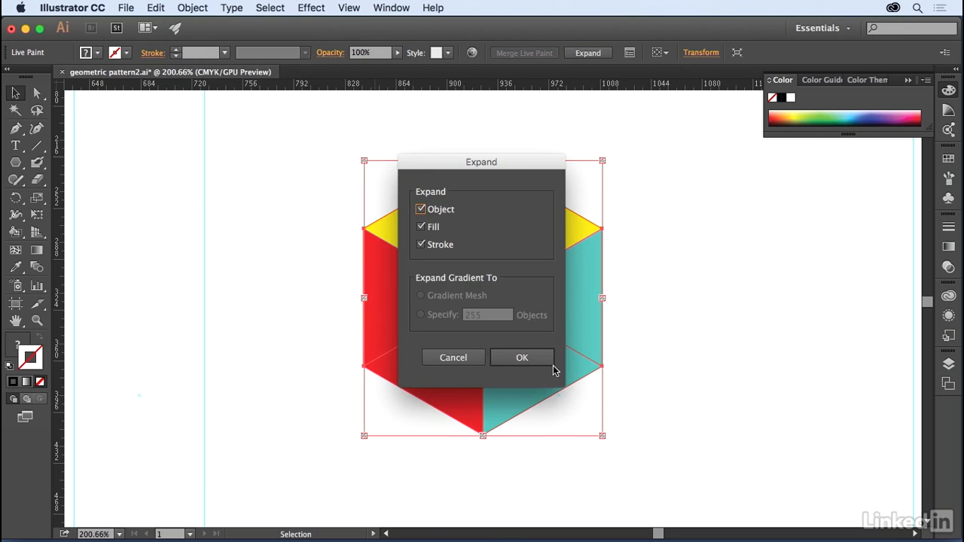
pyautogui.click(530, 358)
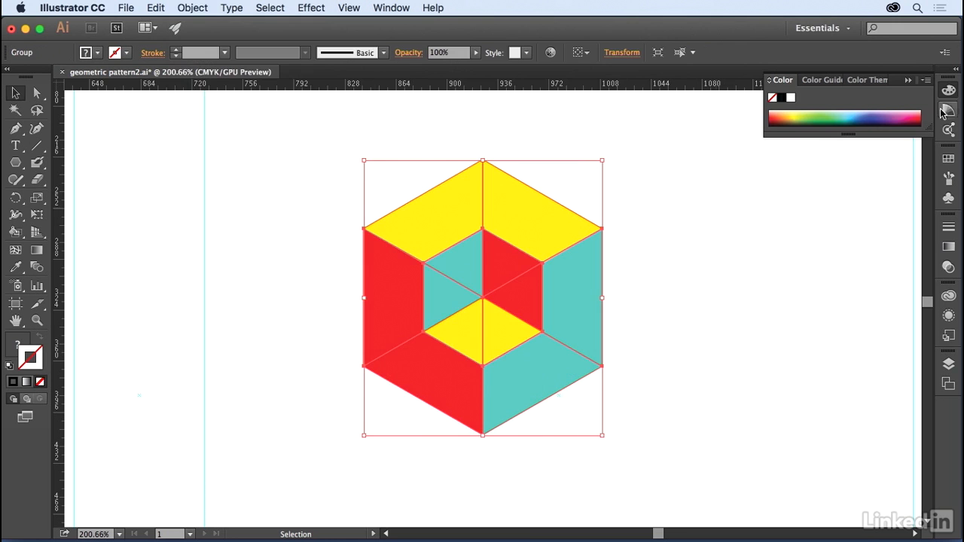
# Add the expanded cube artwork to the swatches as a pattern and deselect it.
pyautogui.click(948, 159)
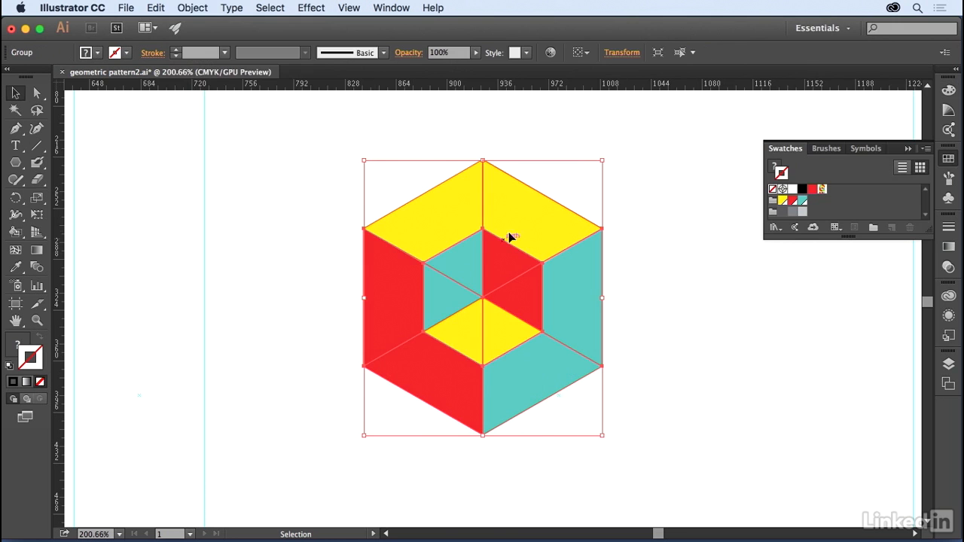
pyautogui.moveTo(515, 227); pyautogui.dragTo(841, 196)
pyautogui.click(655, 151)
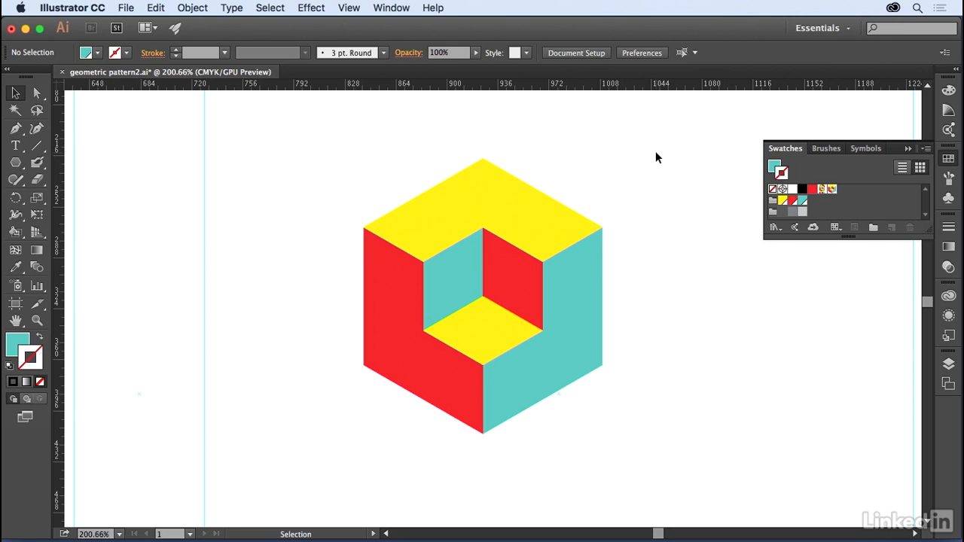
# Set the tile type of the new cube pattern swatch to Hex by Row and leave pattern editing.
pyautogui.doubleClick(832, 190)
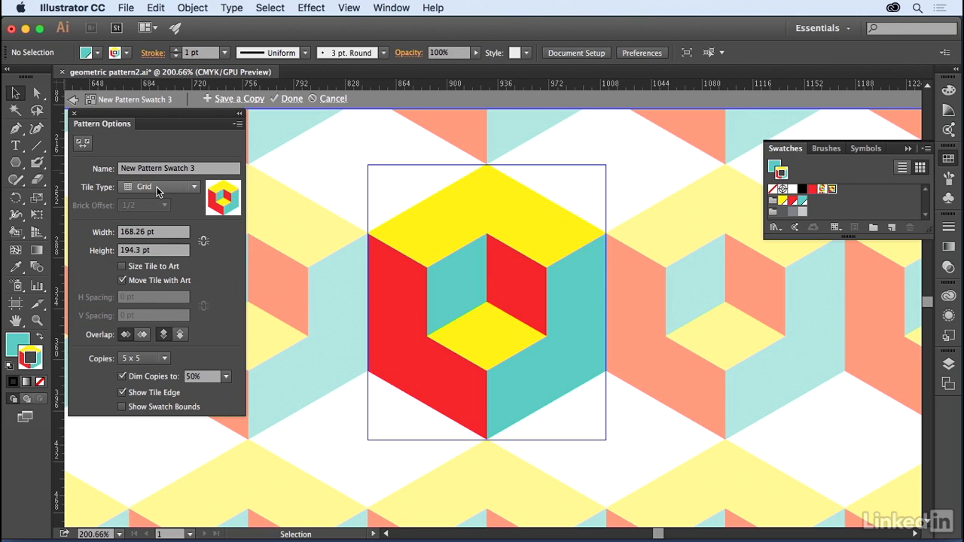
pyautogui.click(157, 186)
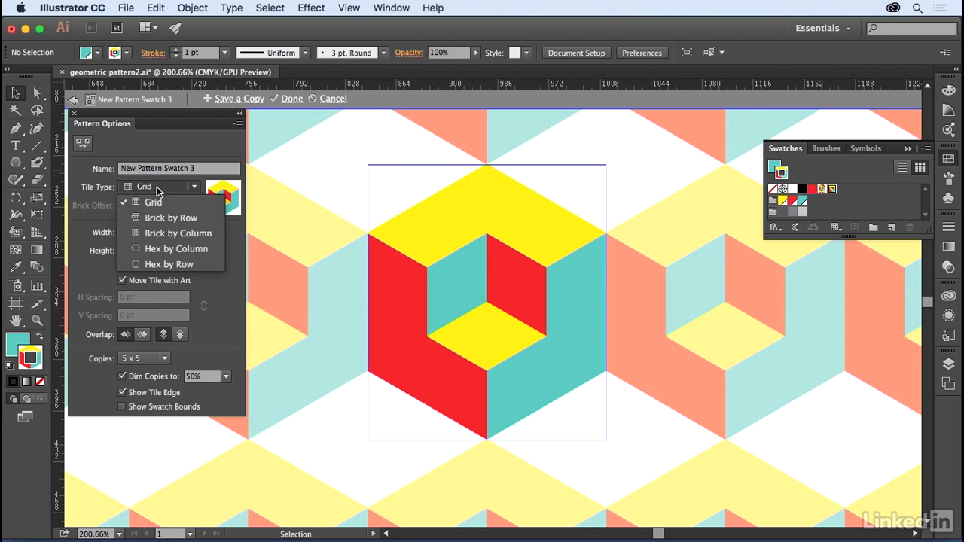
pyautogui.click(177, 265)
pyautogui.press('super')
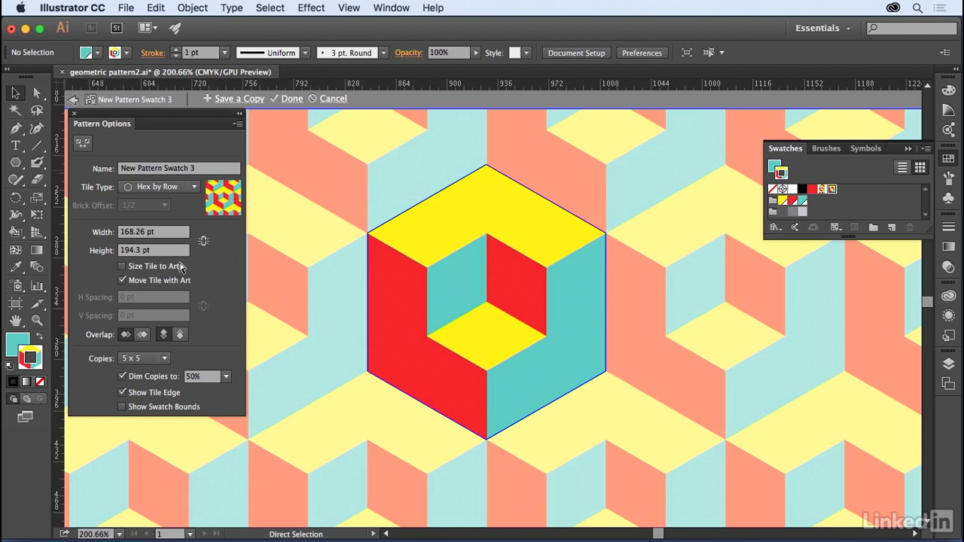
pyautogui.press('super+0')
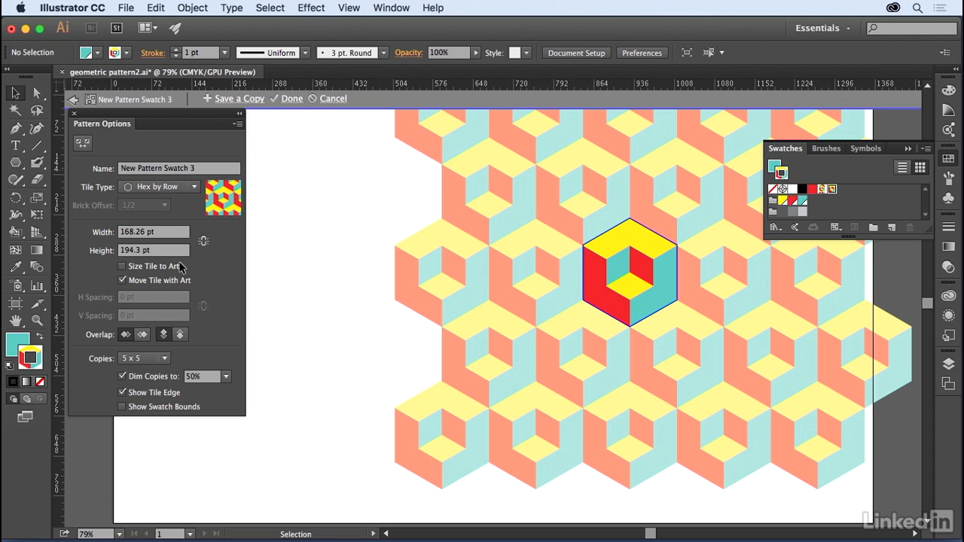
pyautogui.click(72, 99)
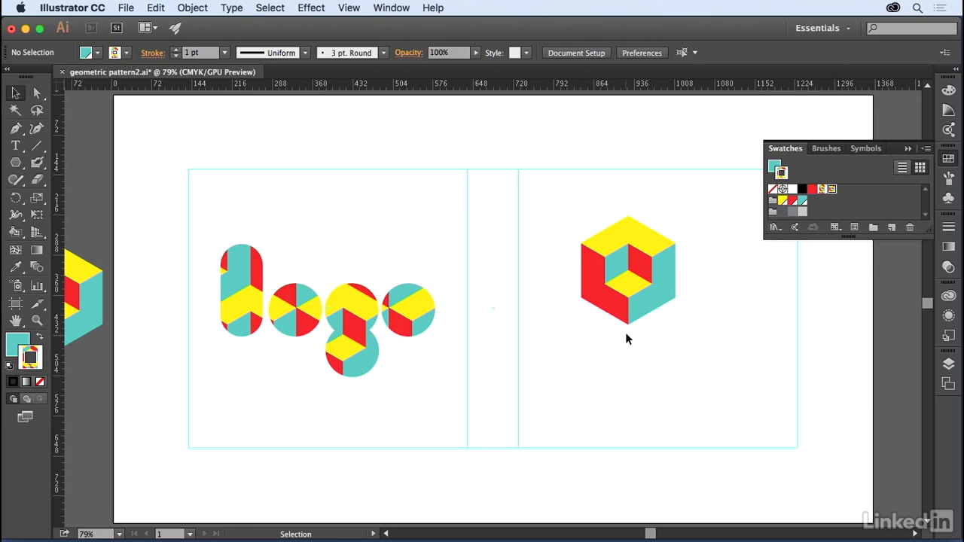
# Move the expanded cube artwork off the artboard onto the pasteboard to its right.
pyautogui.moveTo(571, 204); pyautogui.dragTo(680, 345)
pyautogui.moveTo(661, 269); pyautogui.dragTo(920, 345)
pyautogui.moveTo(804, 317); pyautogui.dragTo(671, 304)
pyautogui.moveTo(775, 304); pyautogui.dragTo(859, 292)
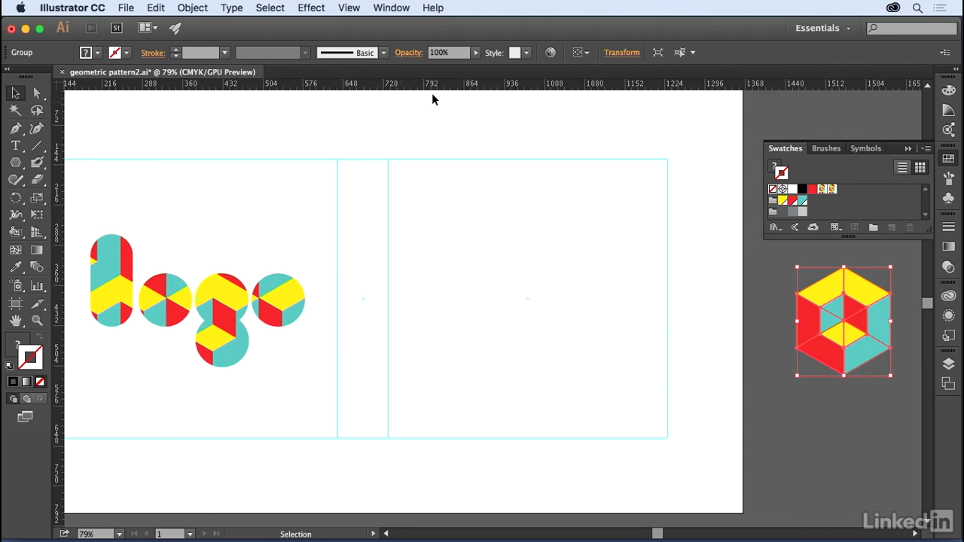
# Place a horizontal guide at the finished logo's baseline and draw a circle about 95 pt wide resting on it in the right-hand square.
pyautogui.moveTo(440, 88); pyautogui.dragTo(455, 167)
pyautogui.moveTo(477, 328); pyautogui.dragTo(477, 328)
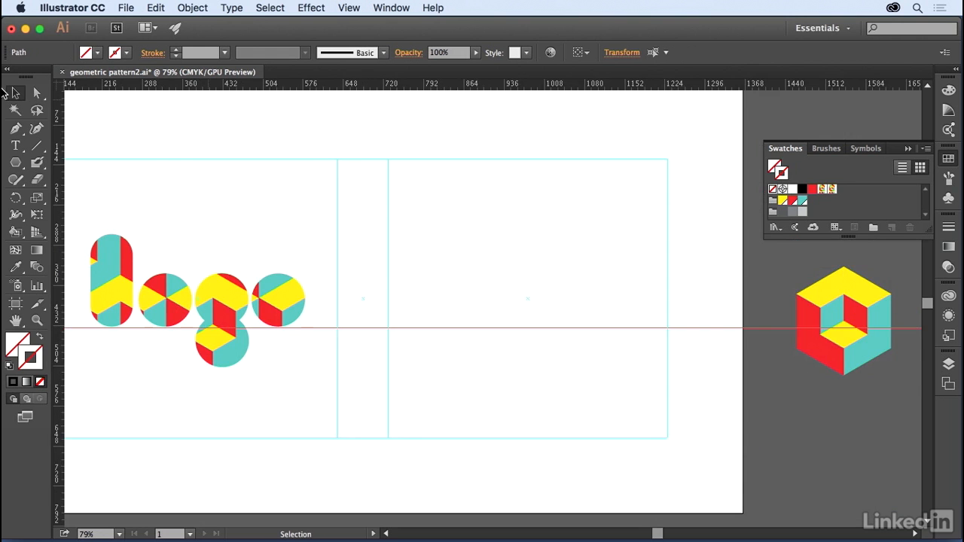
pyautogui.click(16, 167)
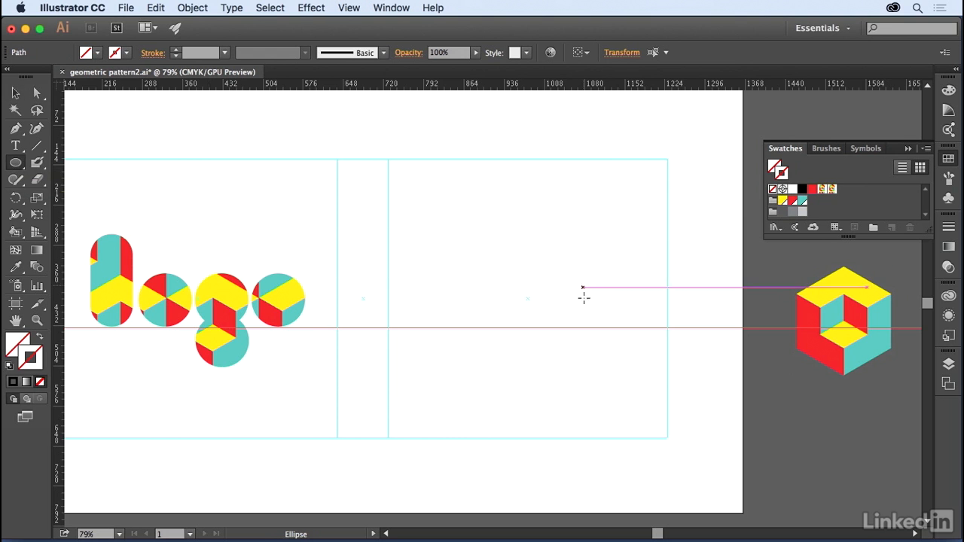
pyautogui.moveTo(595, 300); pyautogui.dragTo(580, 274)
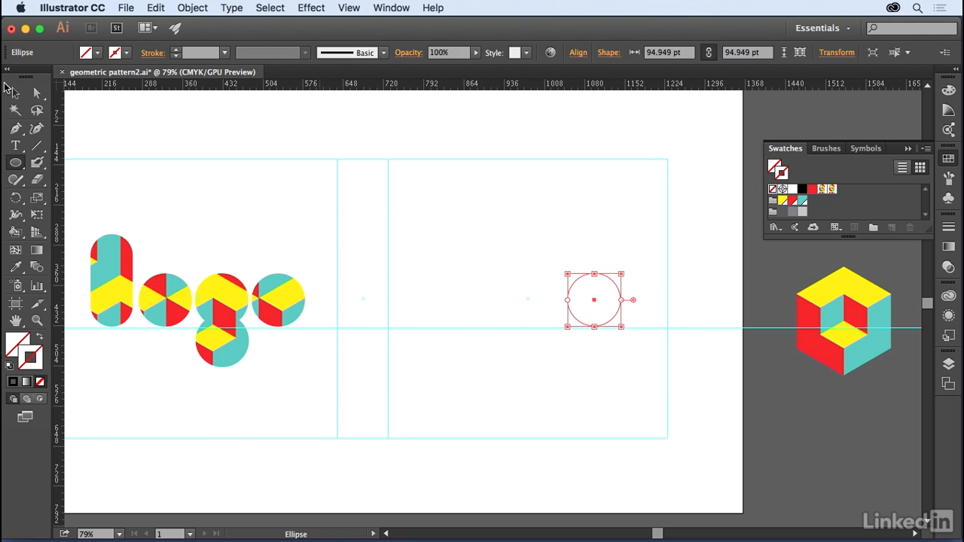
# Duplicate the circle twice to the left at equal spacing to form a row of three.
pyautogui.click(15, 92)
pyautogui.moveTo(601, 305); pyautogui.dragTo(536, 301)
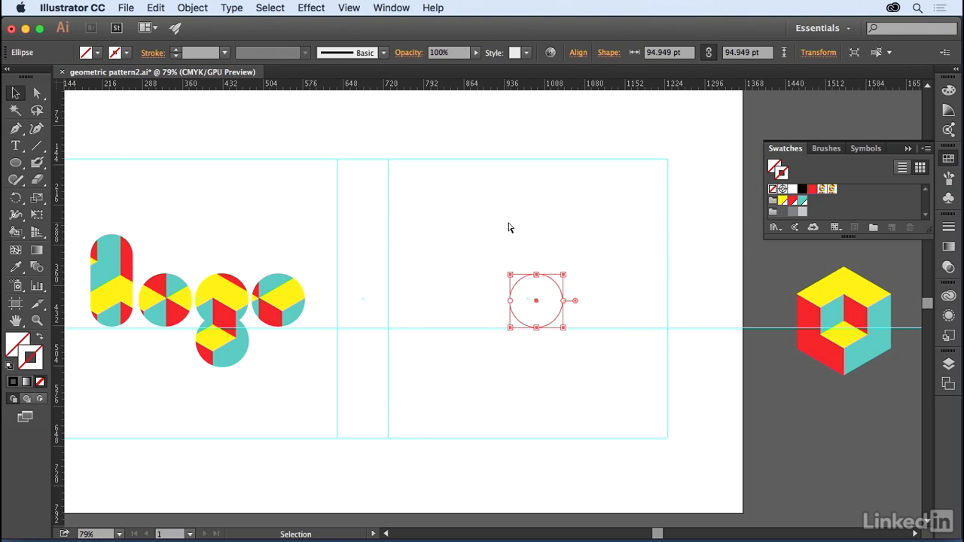
pyautogui.press('super+d')
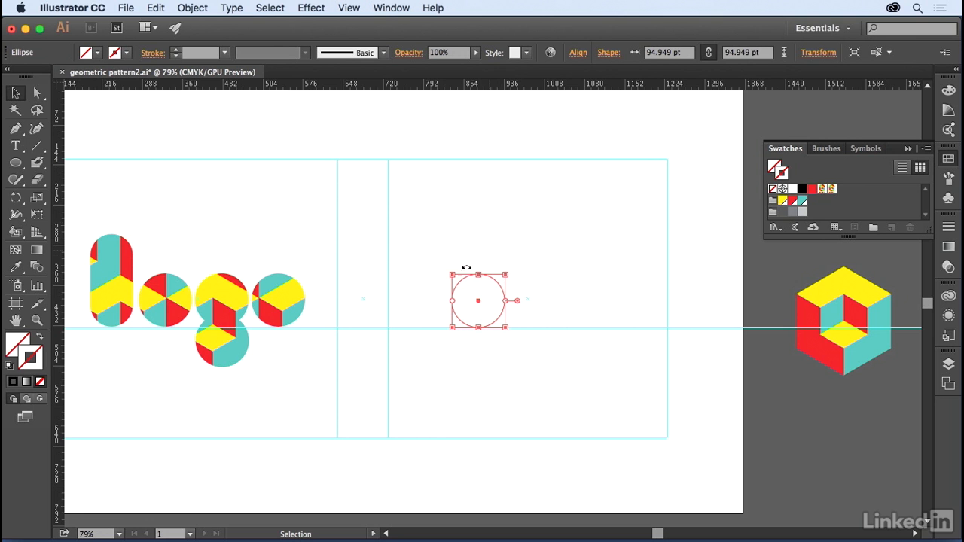
# Give the three circles a black 1 pt stroke and copy the middle one straight down so it overlaps the original's lower edge.
pyautogui.moveTo(433, 235); pyautogui.dragTo(631, 363)
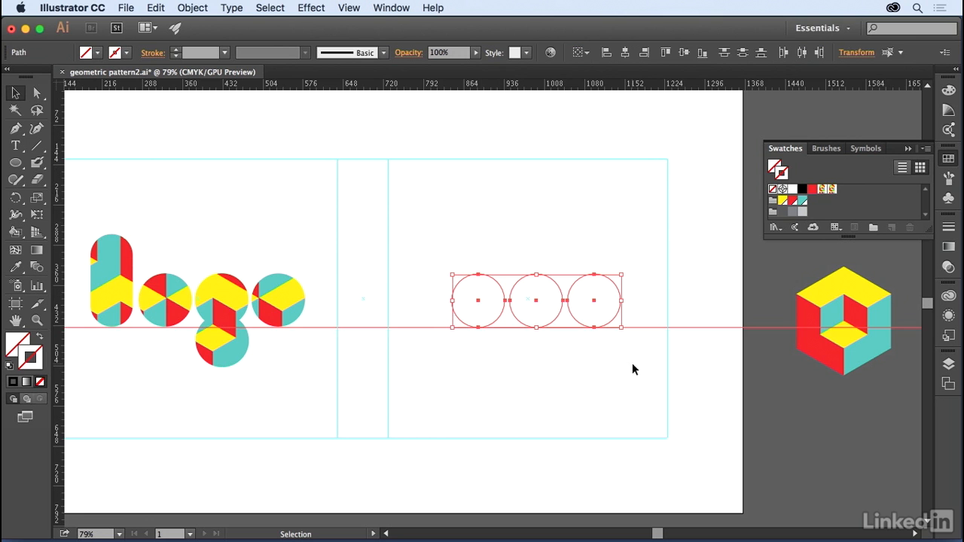
pyautogui.click(11, 383)
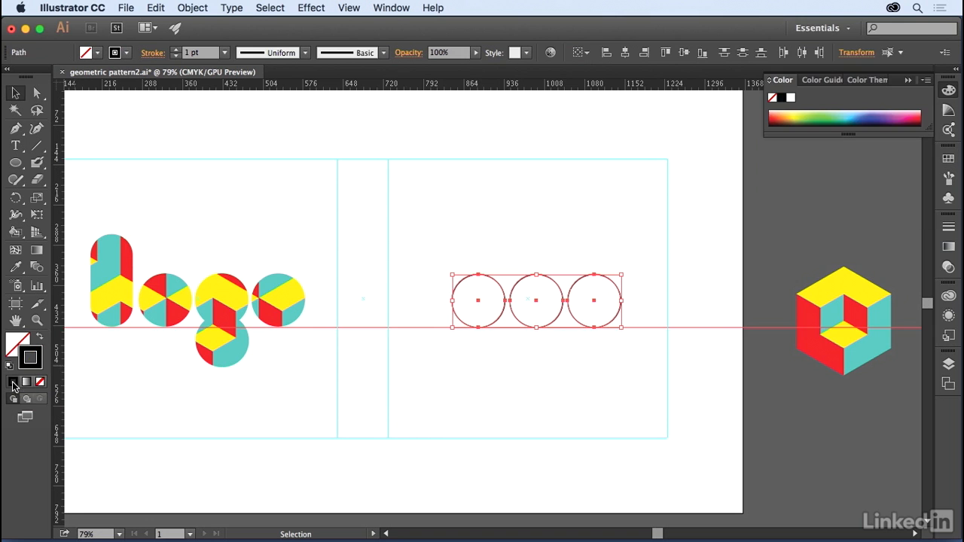
pyautogui.click(555, 181)
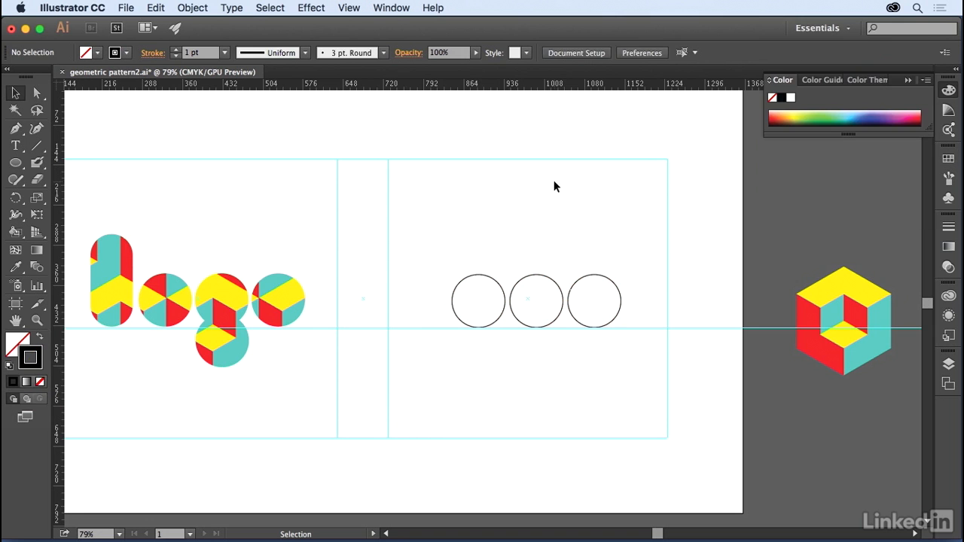
pyautogui.click(552, 283)
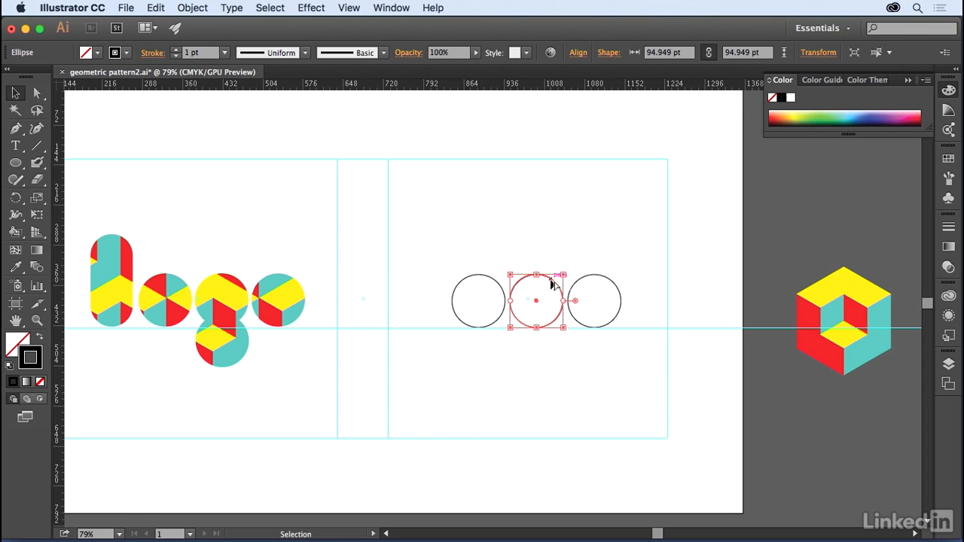
pyautogui.moveTo(552, 284); pyautogui.dragTo(555, 329)
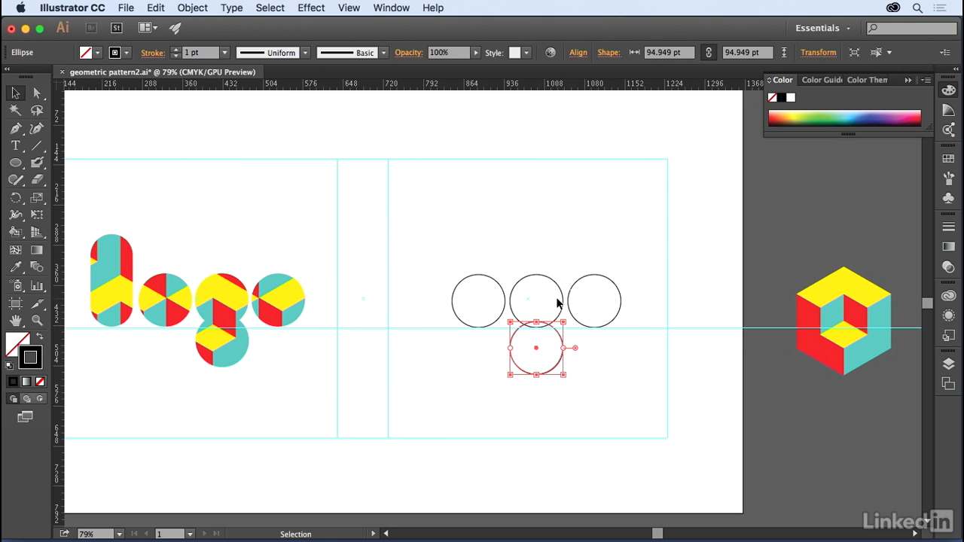
# Draw a tall narrow rectangle on the guide left of the circles and shift it slightly left to leave a gap.
pyautogui.click(15, 164)
pyautogui.moveTo(16, 167); pyautogui.dragTo(78, 165)
pyautogui.press('super+shift+a')
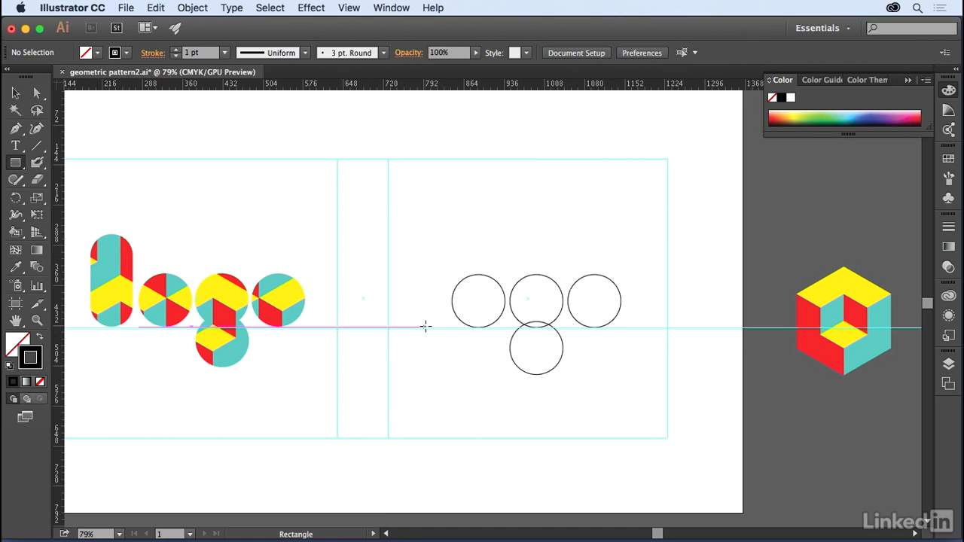
pyautogui.moveTo(424, 327); pyautogui.dragTo(452, 242)
pyautogui.click(11, 94)
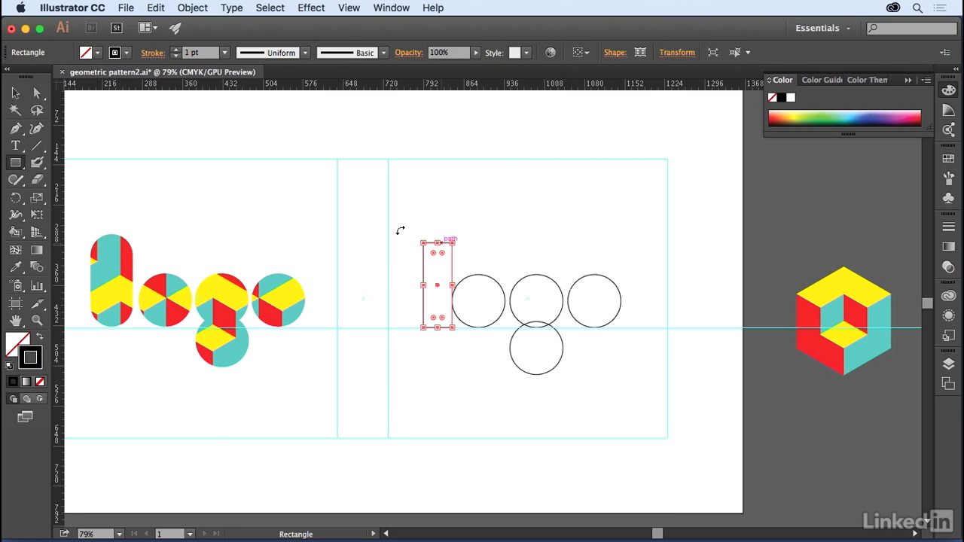
pyautogui.click(12, 94)
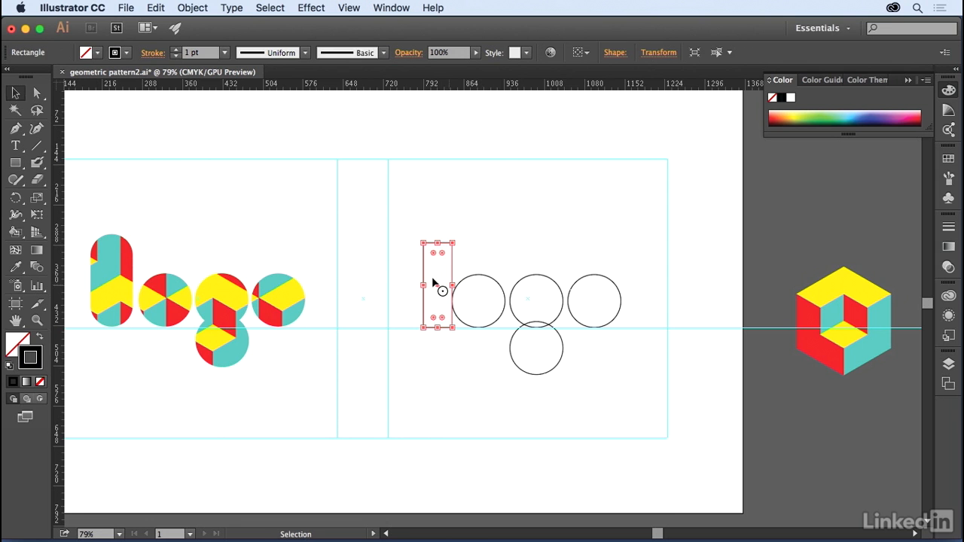
pyautogui.moveTo(435, 287); pyautogui.dragTo(430, 287)
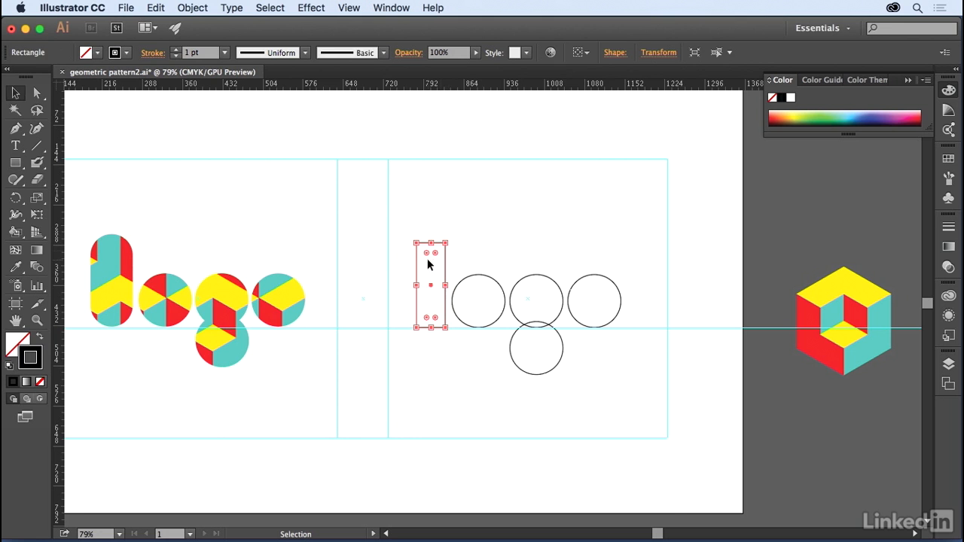
# Round the rectangle's corners with its corner widgets to make fully rounded ends, and widen the shape slightly to the left.
pyautogui.click(348, 8)
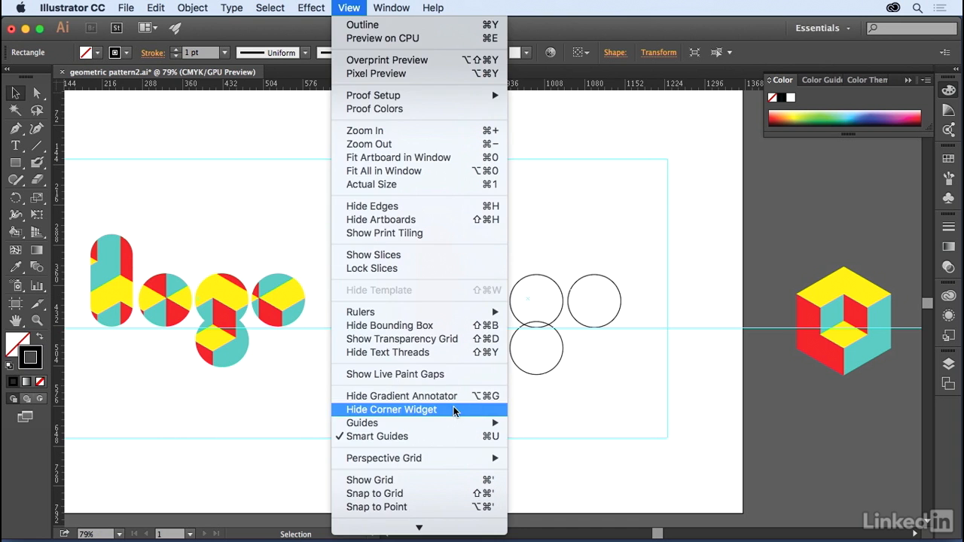
pyautogui.click(602, 165)
pyautogui.press('super+space')
pyautogui.moveTo(383, 219); pyautogui.dragTo(545, 409)
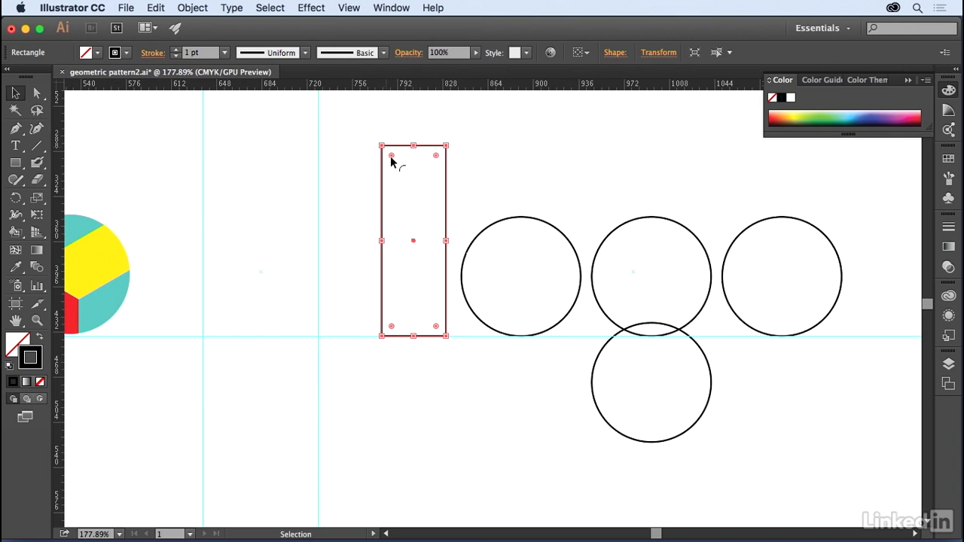
pyautogui.moveTo(393, 158); pyautogui.dragTo(402, 184)
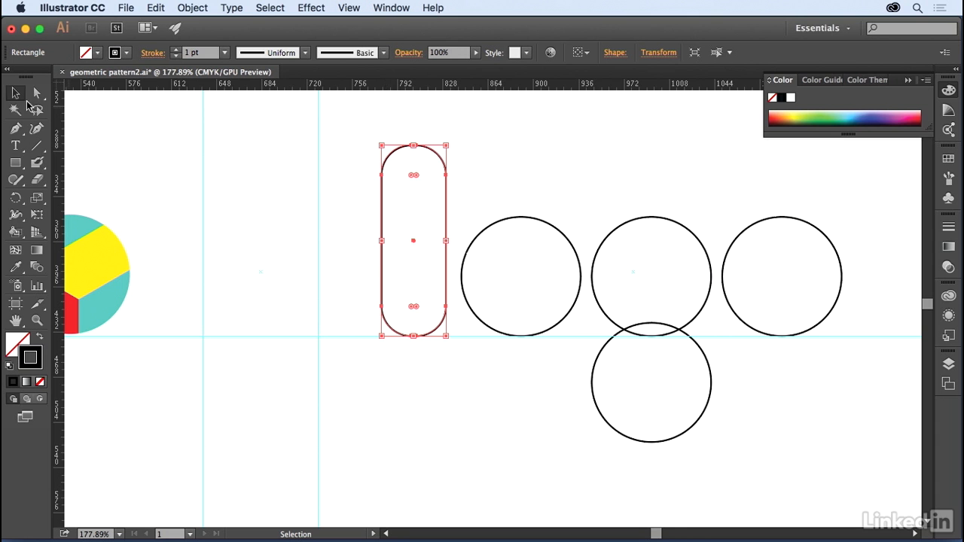
pyautogui.moveTo(381, 240); pyautogui.dragTo(372, 241)
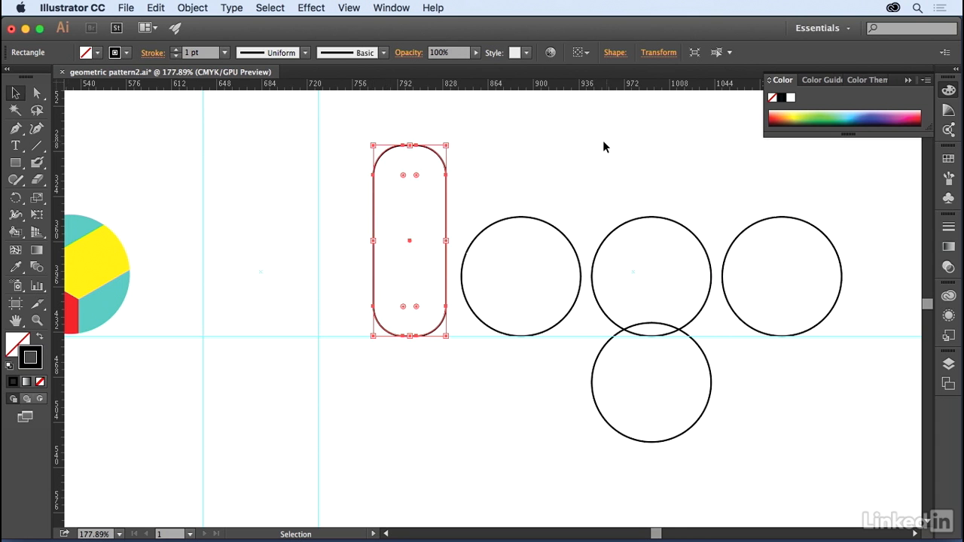
# Unite the two overlapping circles into a single letter g shape with Pathfinder.
pyautogui.moveTo(592, 188); pyautogui.dragTo(703, 445)
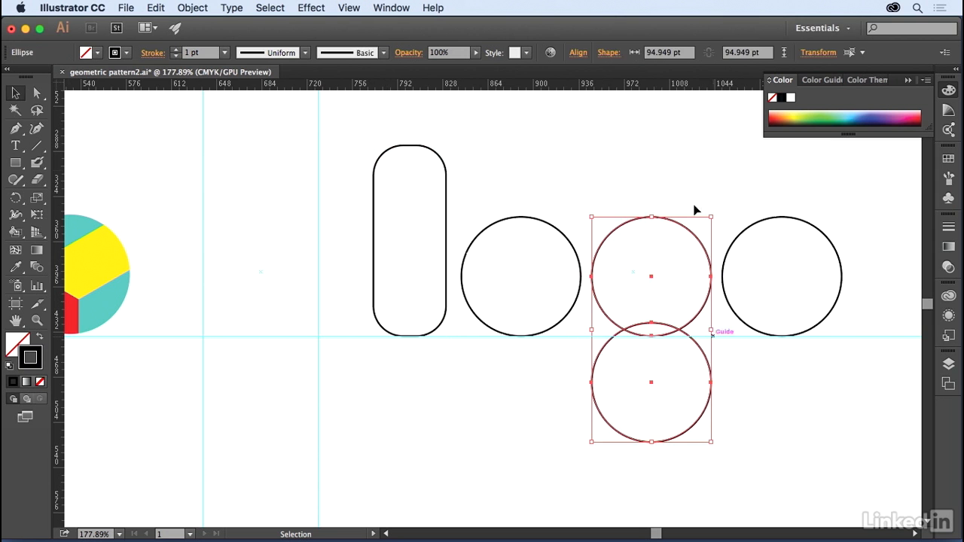
pyautogui.click(392, 8)
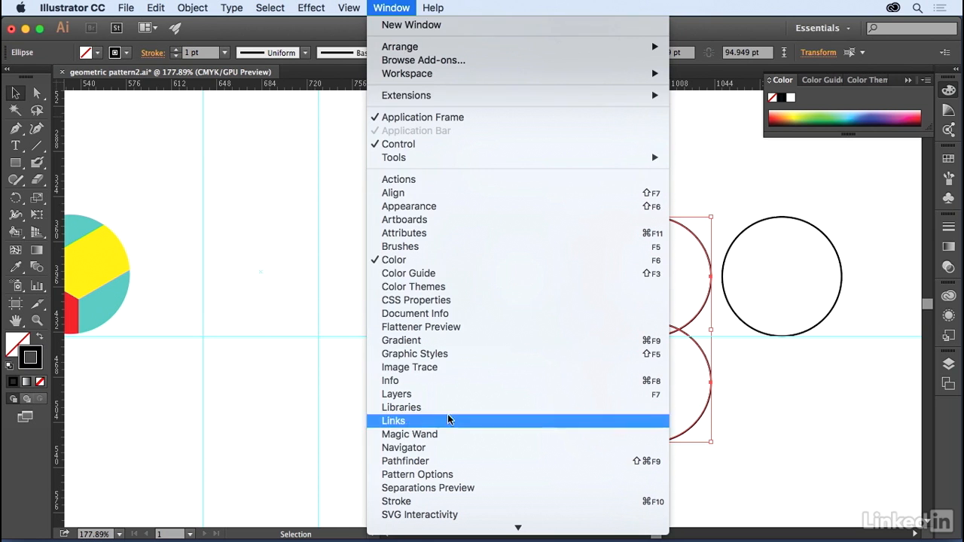
pyautogui.click(444, 461)
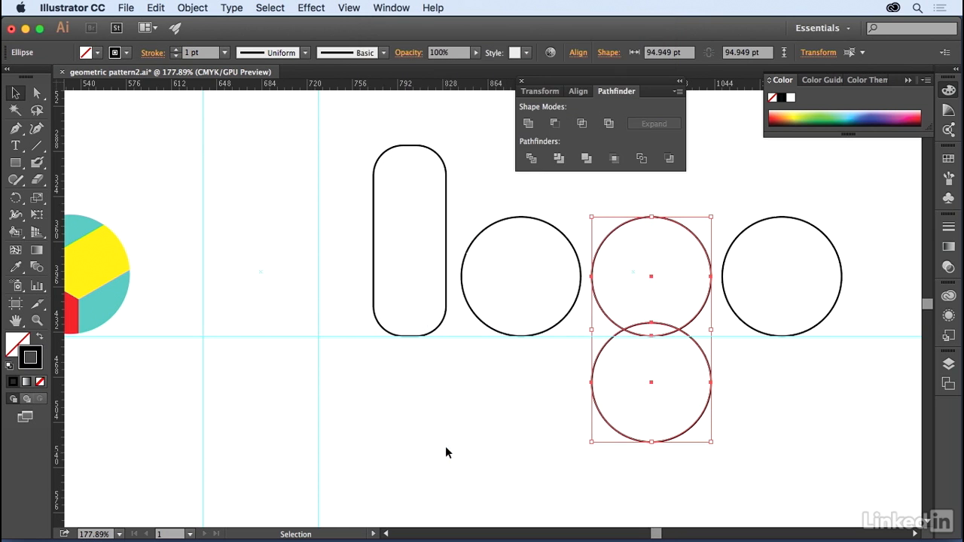
pyautogui.click(529, 123)
pyautogui.click(486, 122)
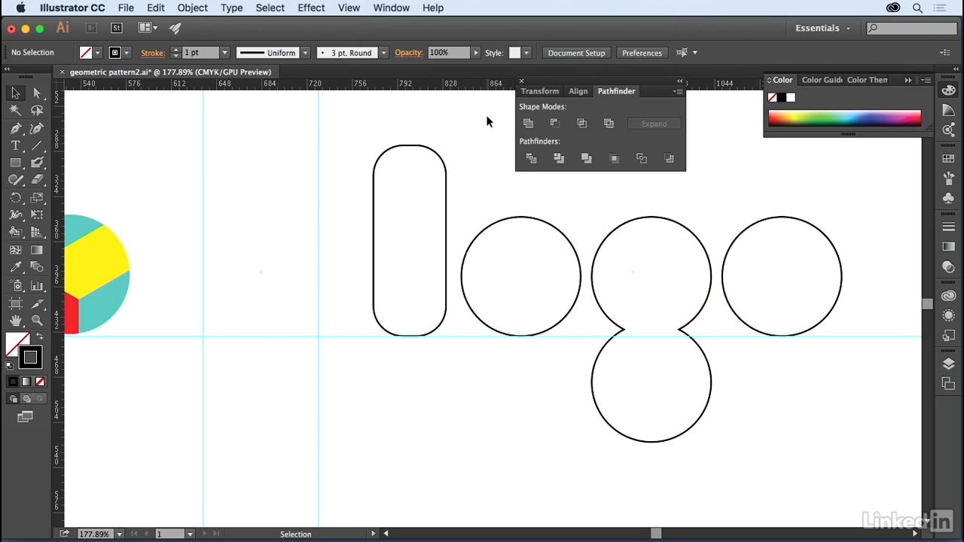
# Remove the stroke from all four letter shapes and fill them with the new cube pattern swatch.
pyautogui.moveTo(376, 128); pyautogui.dragTo(839, 470)
pyautogui.click(948, 158)
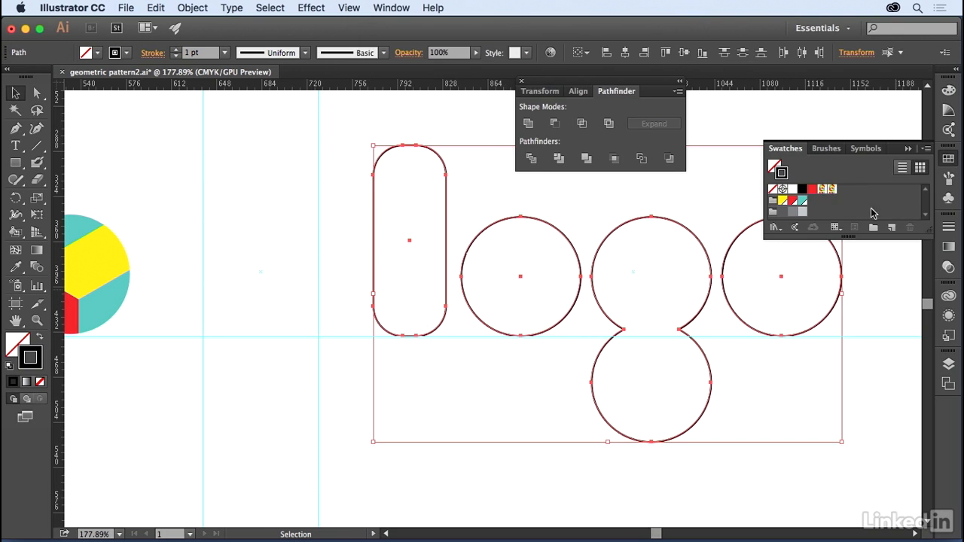
pyautogui.click(831, 189)
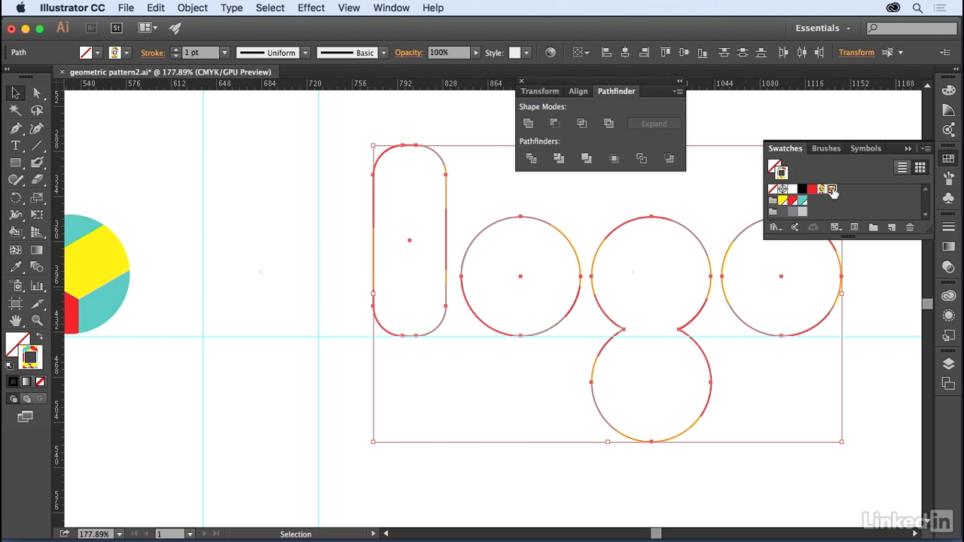
pyautogui.click(40, 382)
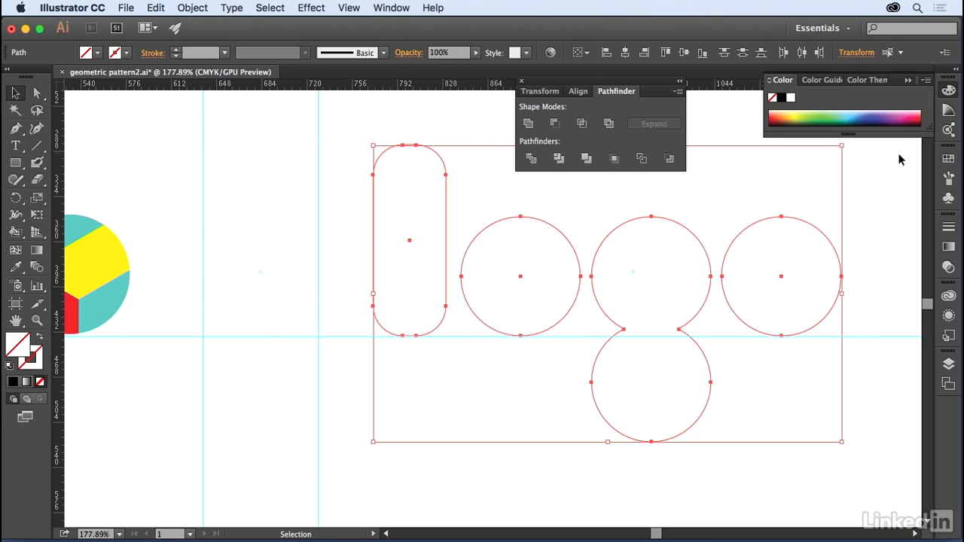
pyautogui.click(948, 158)
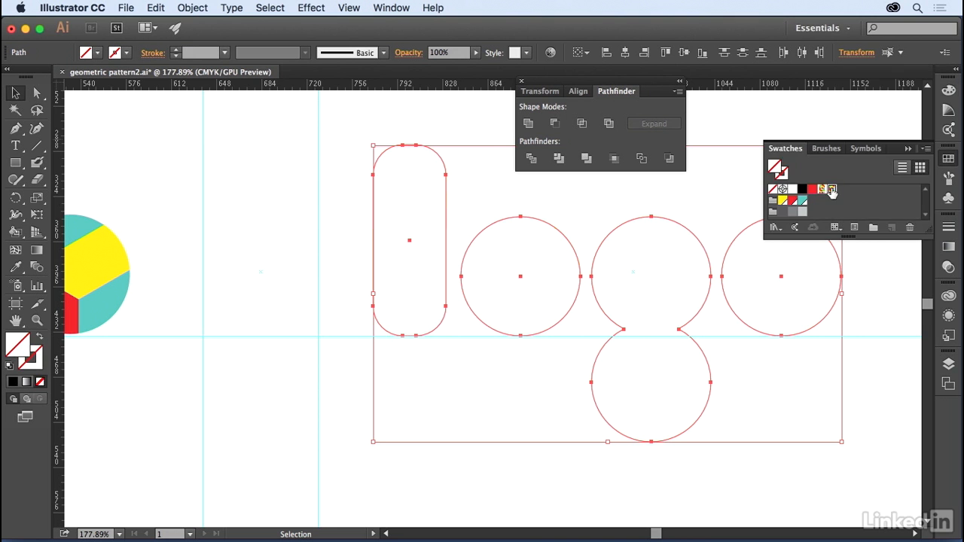
pyautogui.click(831, 189)
pyautogui.click(341, 128)
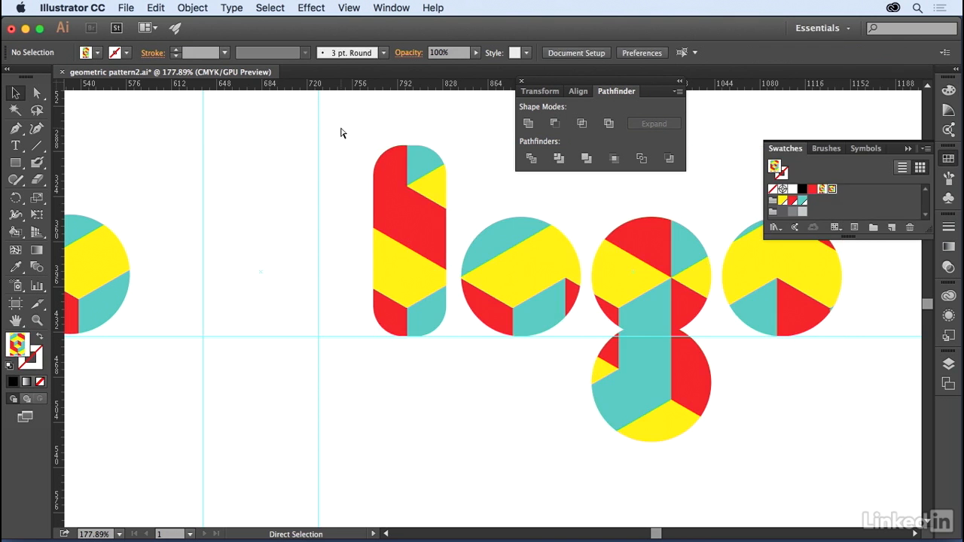
# Scale only the pattern inside the new logo letters uniformly to 85%, leaving Transform Objects off.
pyautogui.press('super+minus')
pyautogui.press('super+minus')
pyautogui.press('super+minus')
pyautogui.moveTo(439, 222); pyautogui.dragTo(637, 372)
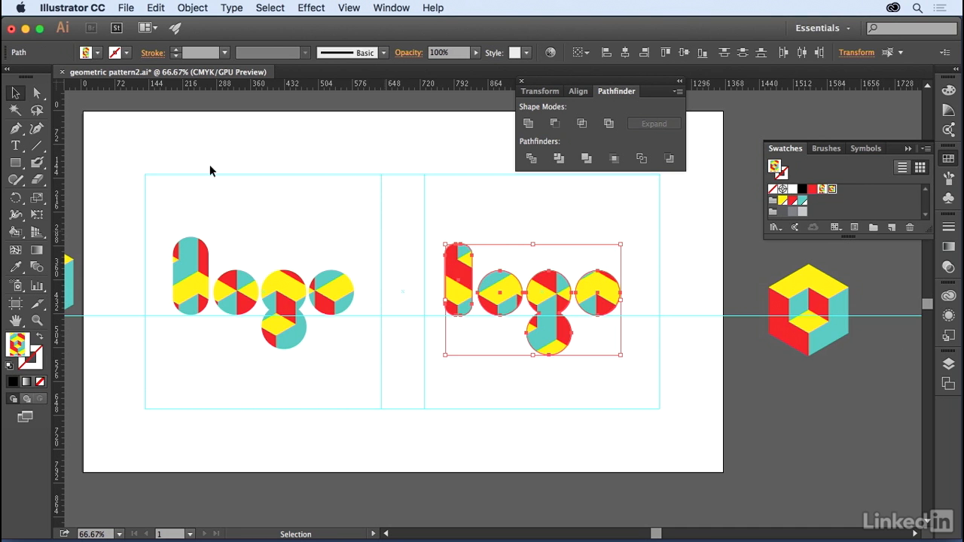
pyautogui.doubleClick(36, 198)
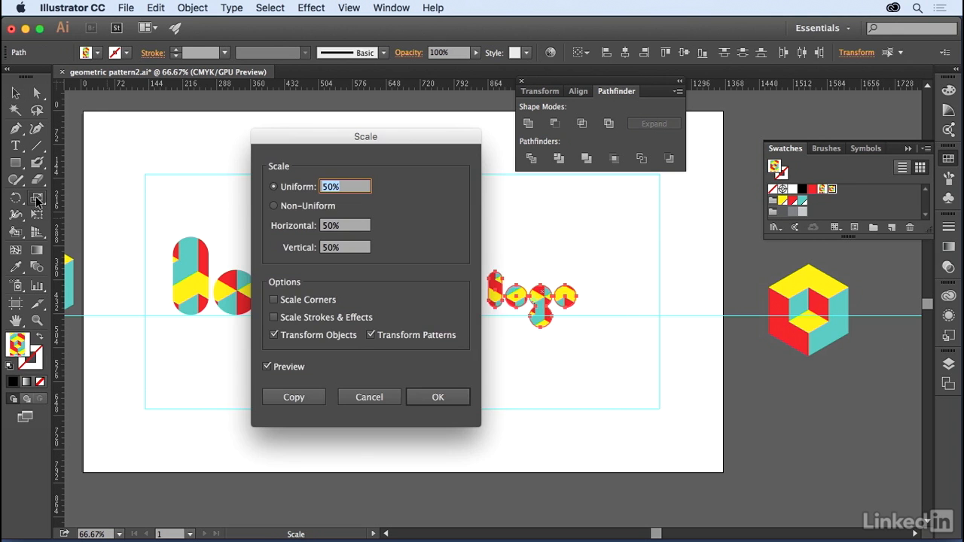
pyautogui.click(274, 336)
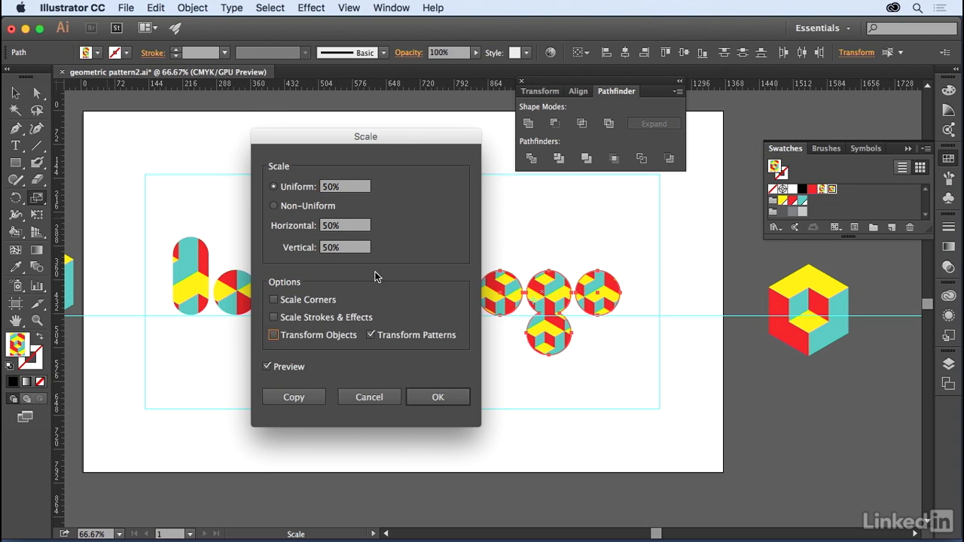
pyautogui.click(340, 190)
pyautogui.write('85')
pyautogui.press('Tab')
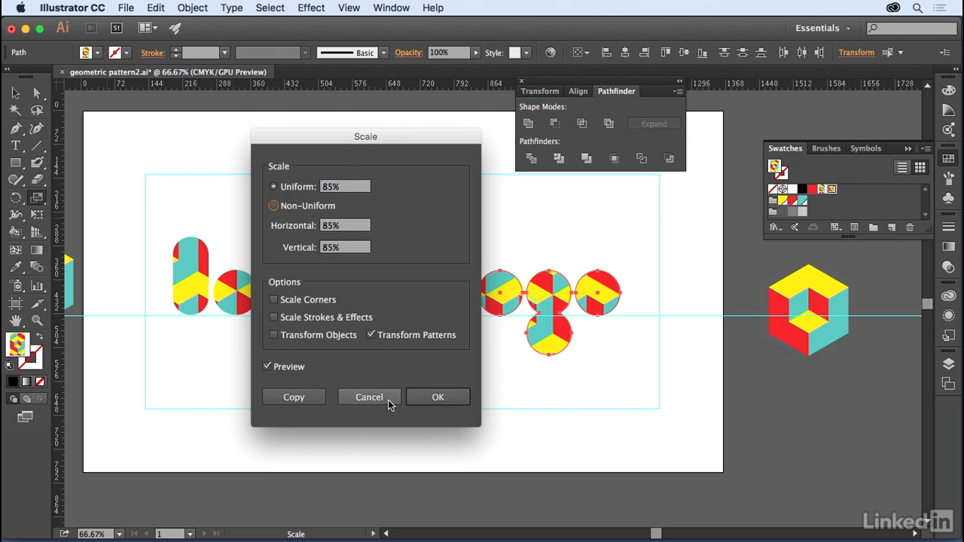